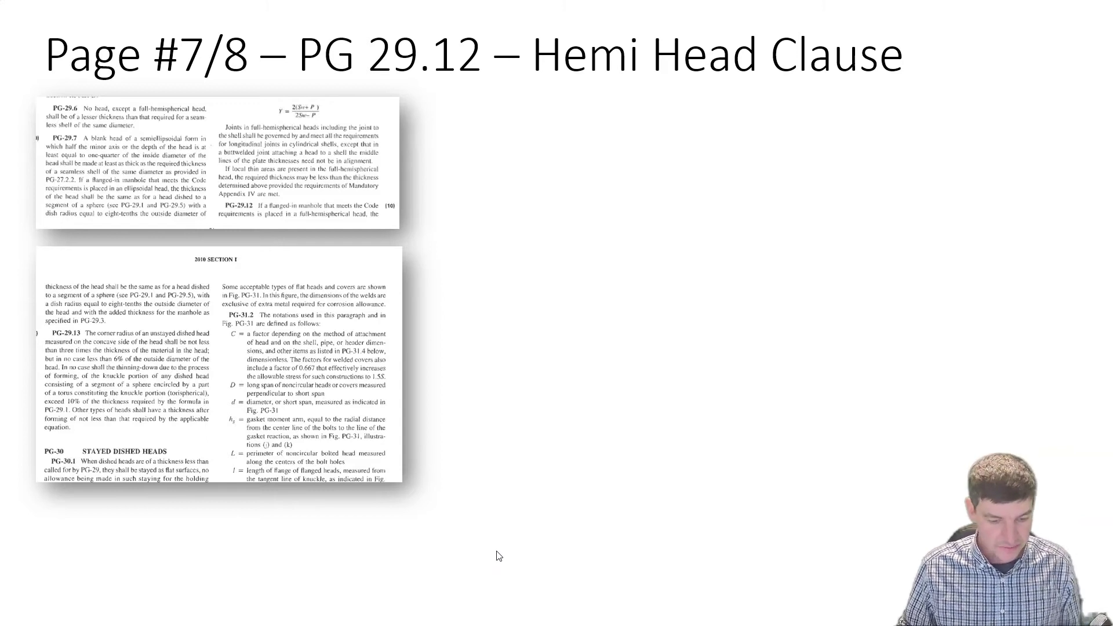
Advance the slide show to reveal the enlarged PG-29.12 hemi head clause callout.
{"action": "left_click", "coordinate": [499, 556]}
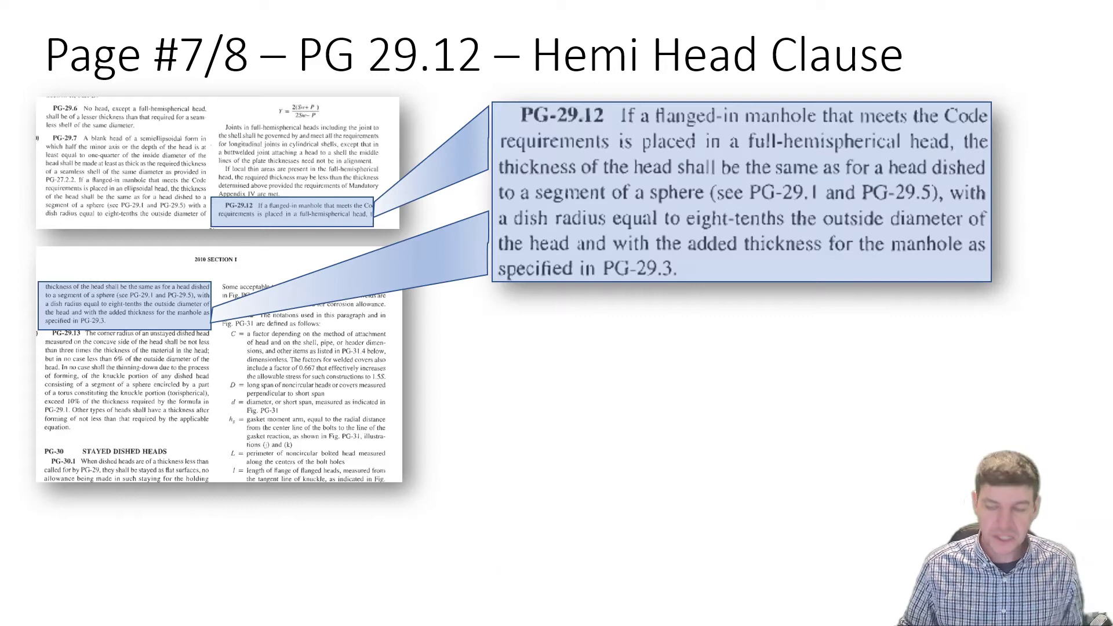
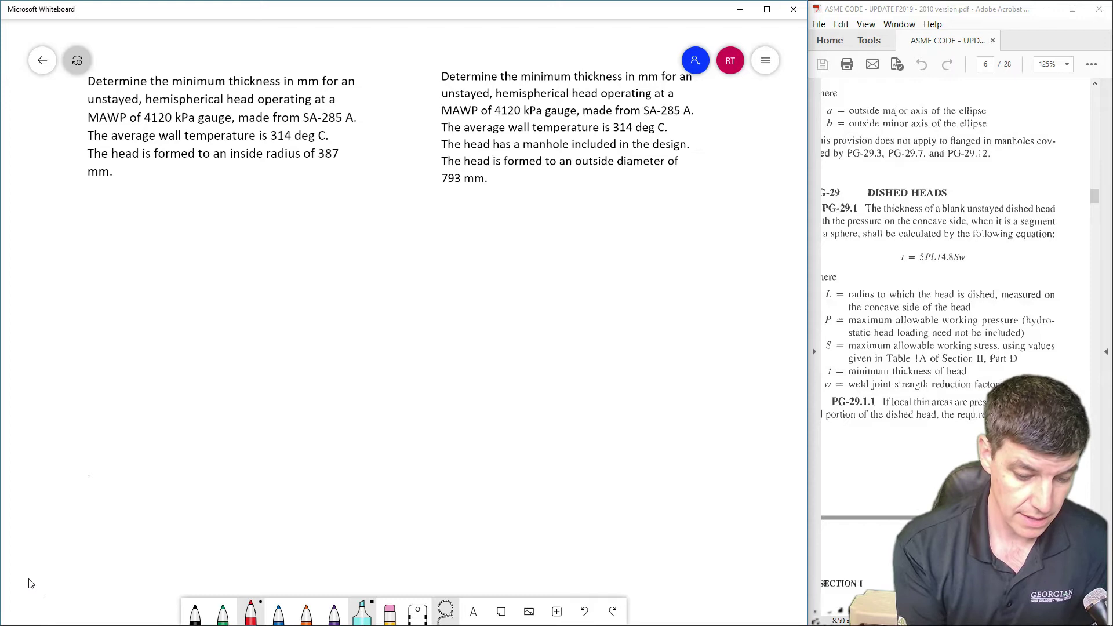
Highlight 'hemispherical head' in both problems and 'a manhole' in the second problem in cyan.
{"action": "left_click_drag", "start_coordinate": [138, 100], "coordinate": [268, 100]}
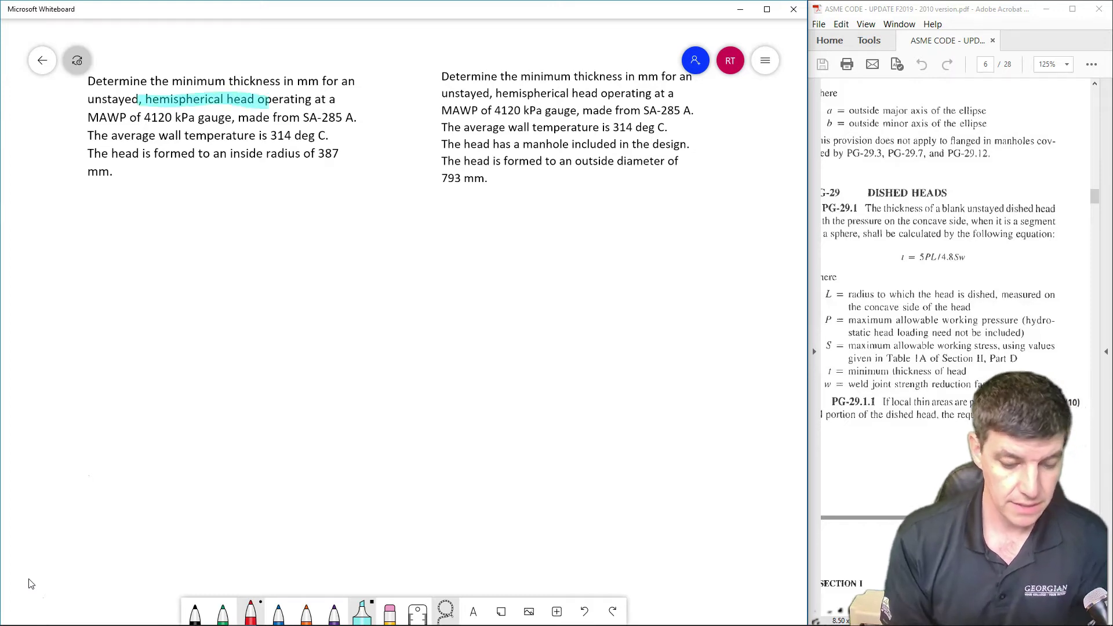
{"action": "left_click_drag", "start_coordinate": [497, 95], "coordinate": [598, 95]}
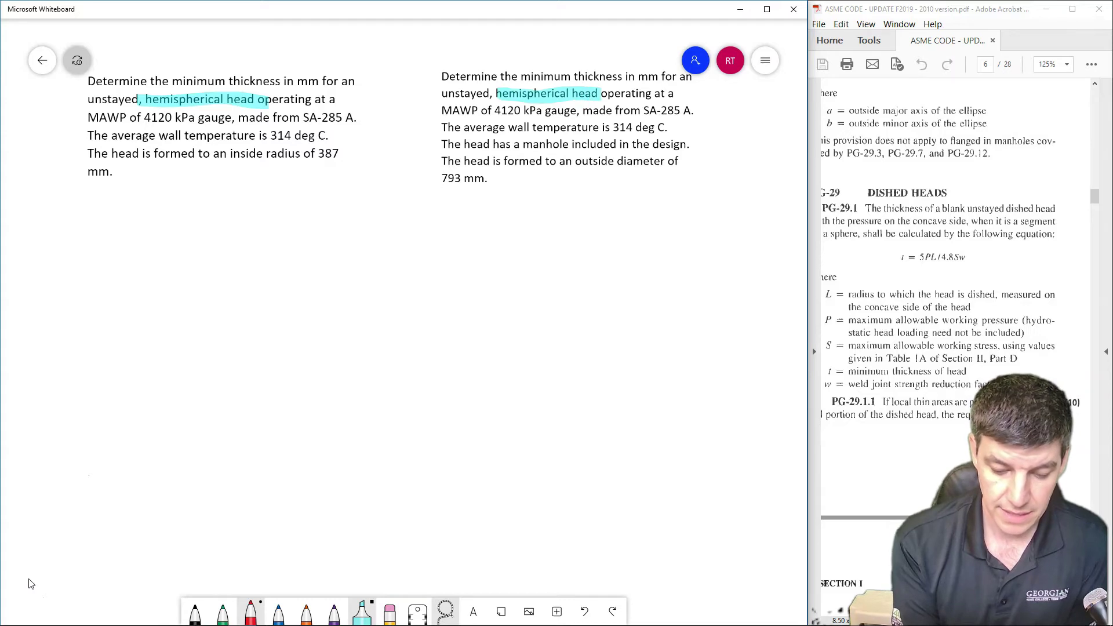
{"action": "left_click_drag", "start_coordinate": [515, 145], "coordinate": [573, 145]}
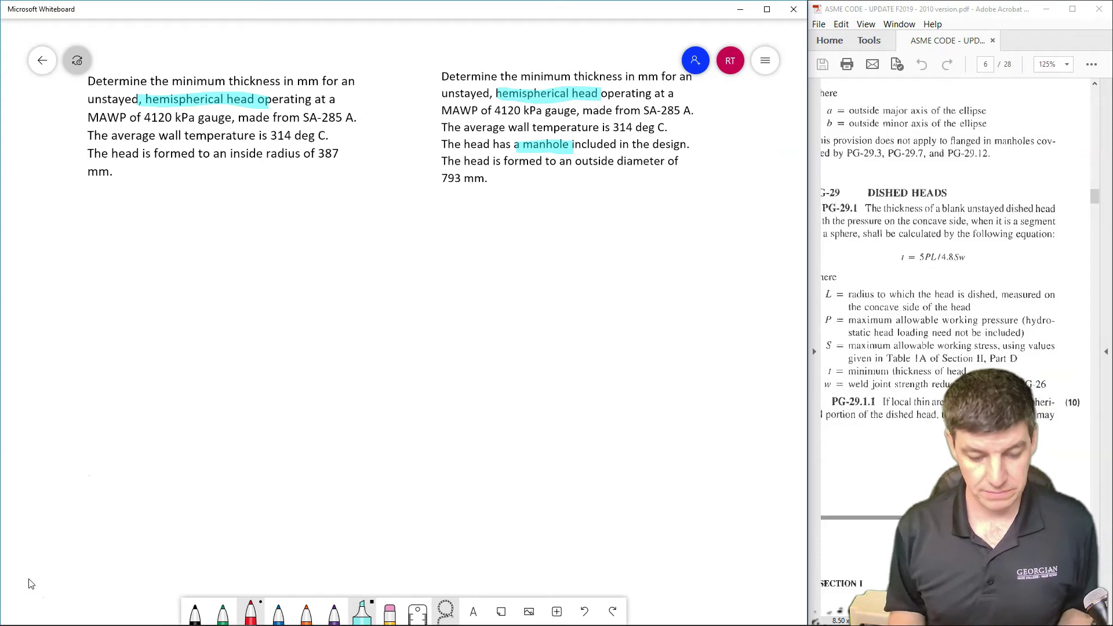
{"action": "key", "text": "ctrl+1"}
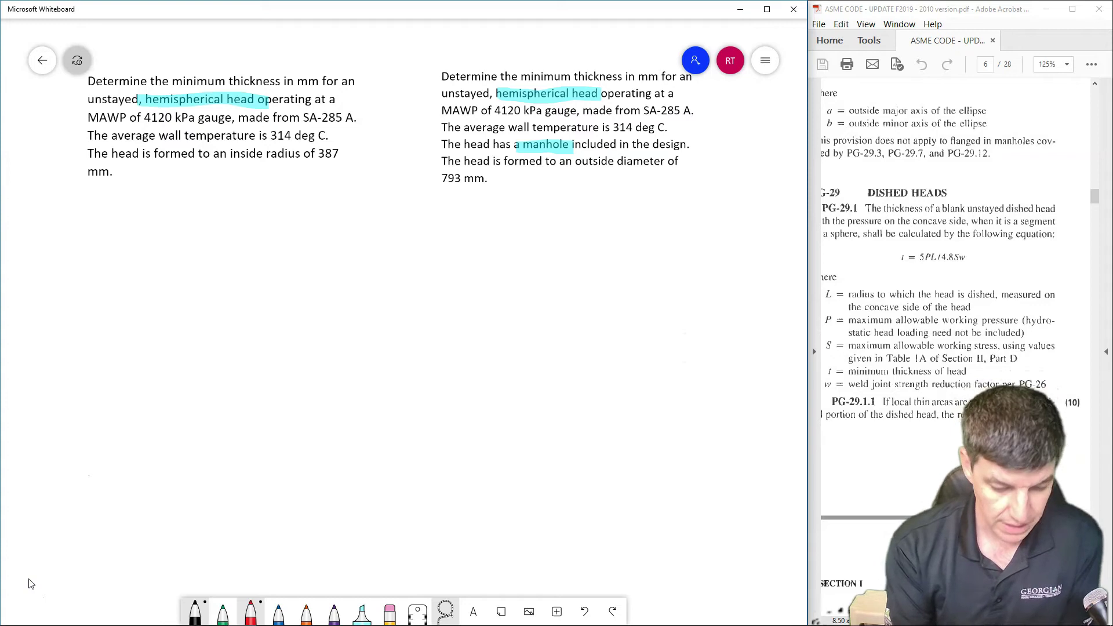
Write P = 4.12 MPa, w = 1 and S = under the second problem.
{"action": "mouse_move", "coordinate": [375, 181]}
{"action": "left_mouse_down"}
{"action": "mouse_move", "coordinate": [375, 200]}
{"action": "mouse_move", "coordinate": [377, 186]}
{"action": "mouse_move", "coordinate": [412, 189]}
{"action": "mouse_move", "coordinate": [410, 201]}
{"action": "mouse_move", "coordinate": [455, 189]}
{"action": "mouse_move", "coordinate": [461, 203]}
{"action": "left_mouse_up"}
{"action": "left_click", "coordinate": [417, 199]}
{"action": "left_click_drag", "start_coordinate": [465, 189], "coordinate": [467, 196]}
{"action": "left_click_drag", "start_coordinate": [483, 194], "coordinate": [491, 203]}
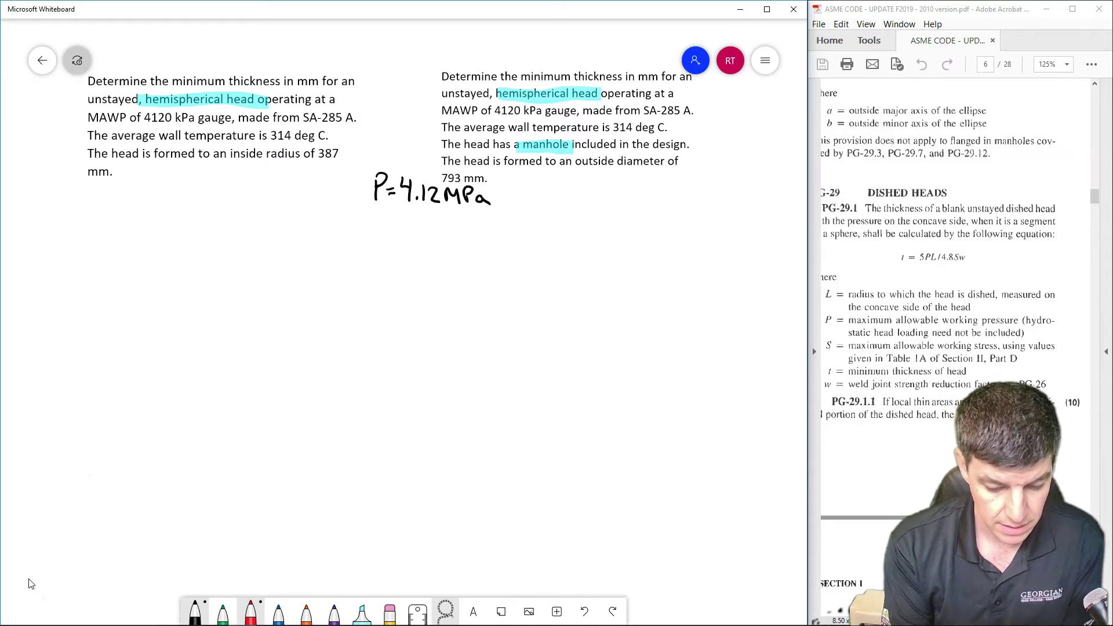
{"action": "left_click_drag", "start_coordinate": [369, 219], "coordinate": [385, 219]}
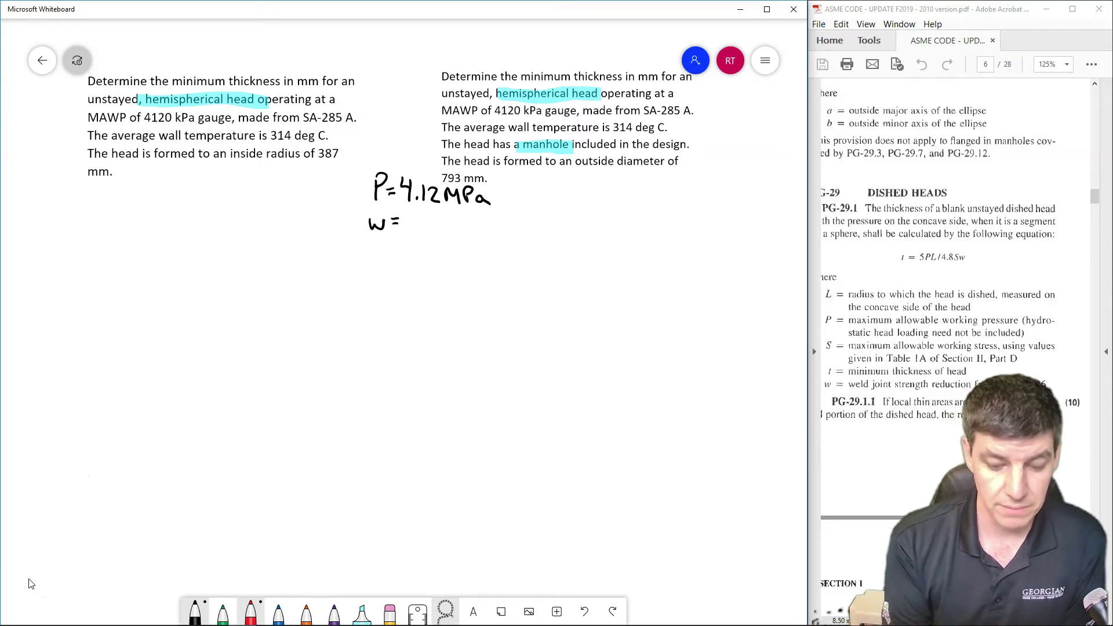
{"action": "left_click_drag", "start_coordinate": [413, 213], "coordinate": [416, 227]}
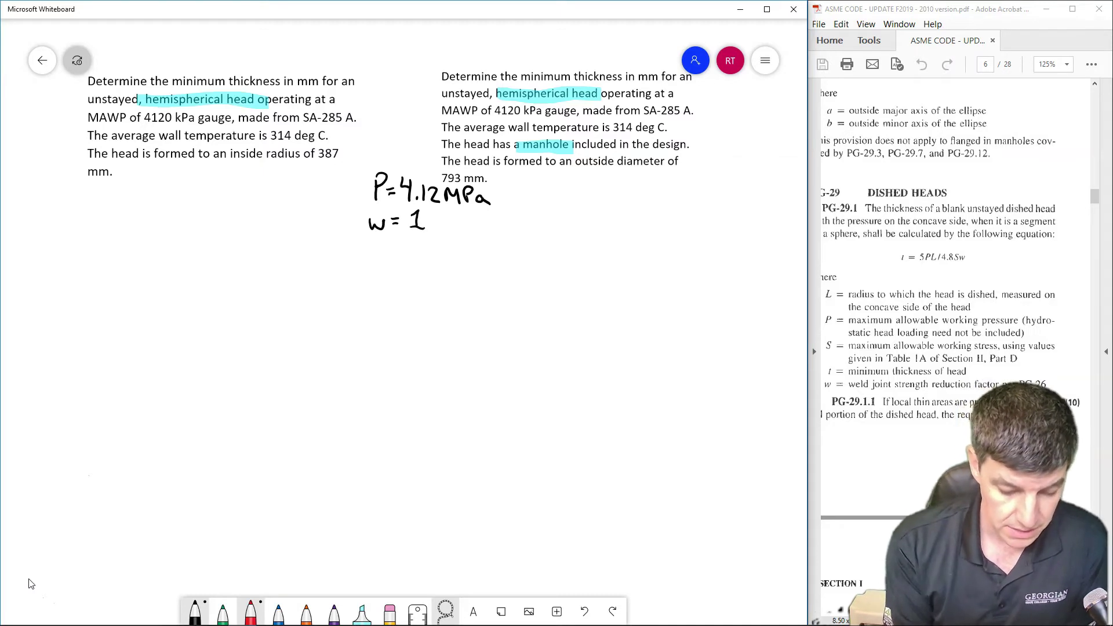
{"action": "mouse_move", "coordinate": [380, 247]}
{"action": "left_mouse_down"}
{"action": "mouse_move", "coordinate": [368, 264]}
{"action": "mouse_move", "coordinate": [404, 250]}
{"action": "left_mouse_up"}
{"action": "left_click_drag", "start_coordinate": [395, 259], "coordinate": [404, 258]}
Highlight the material SA-285 A. and the 314 deg temperature in green.
{"action": "left_click", "coordinate": [362, 612]}
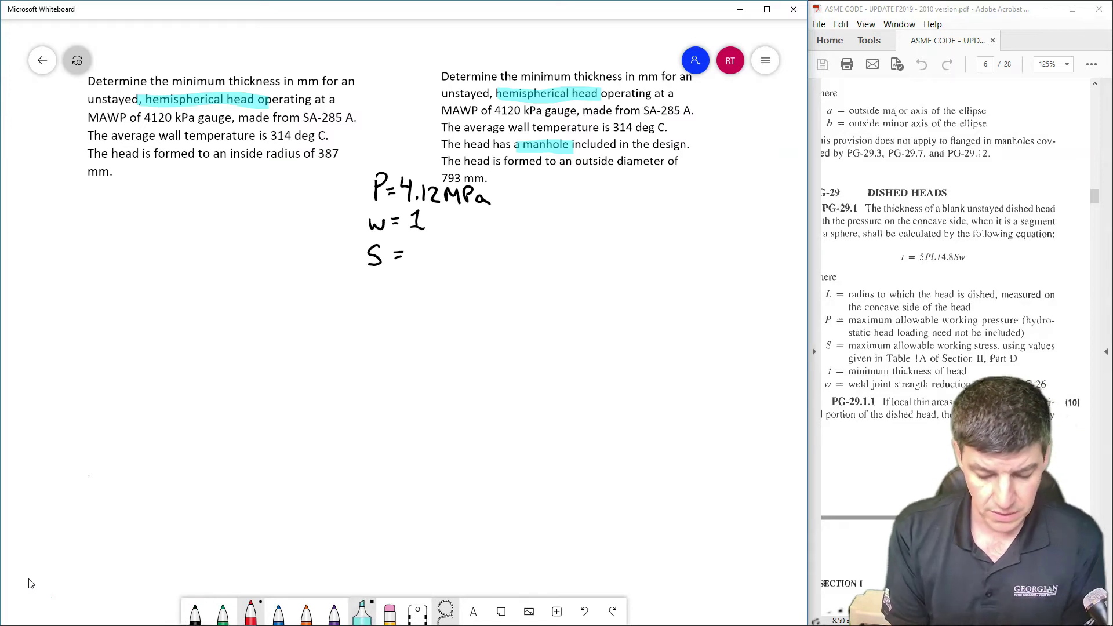
{"action": "left_click", "coordinate": [362, 612]}
{"action": "left_click", "coordinate": [418, 528]}
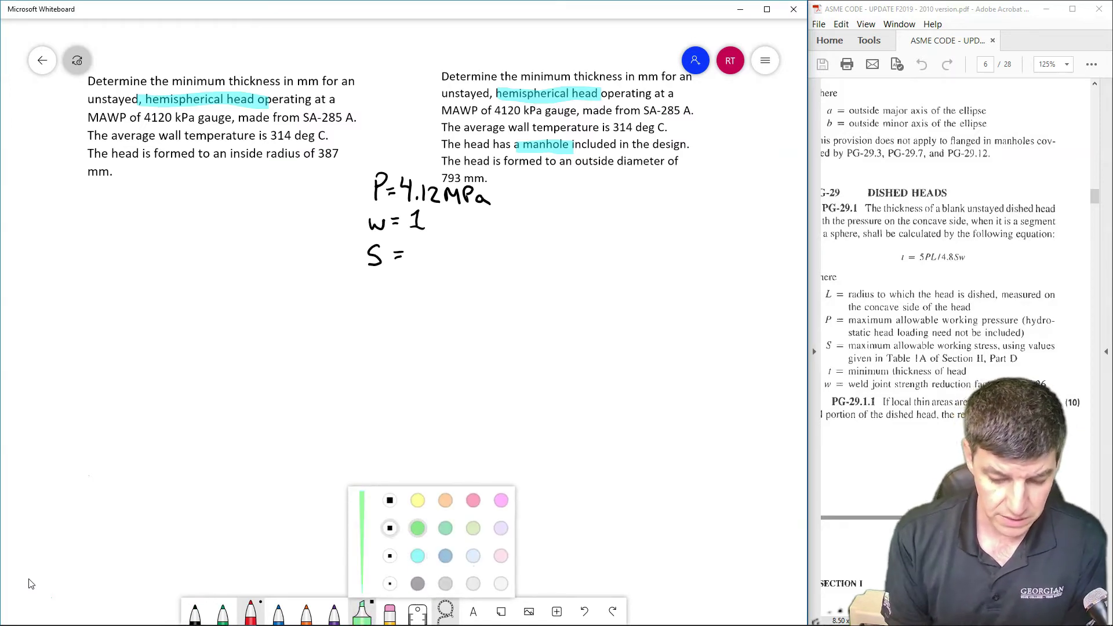
{"action": "left_click_drag", "start_coordinate": [643, 111], "coordinate": [696, 110]}
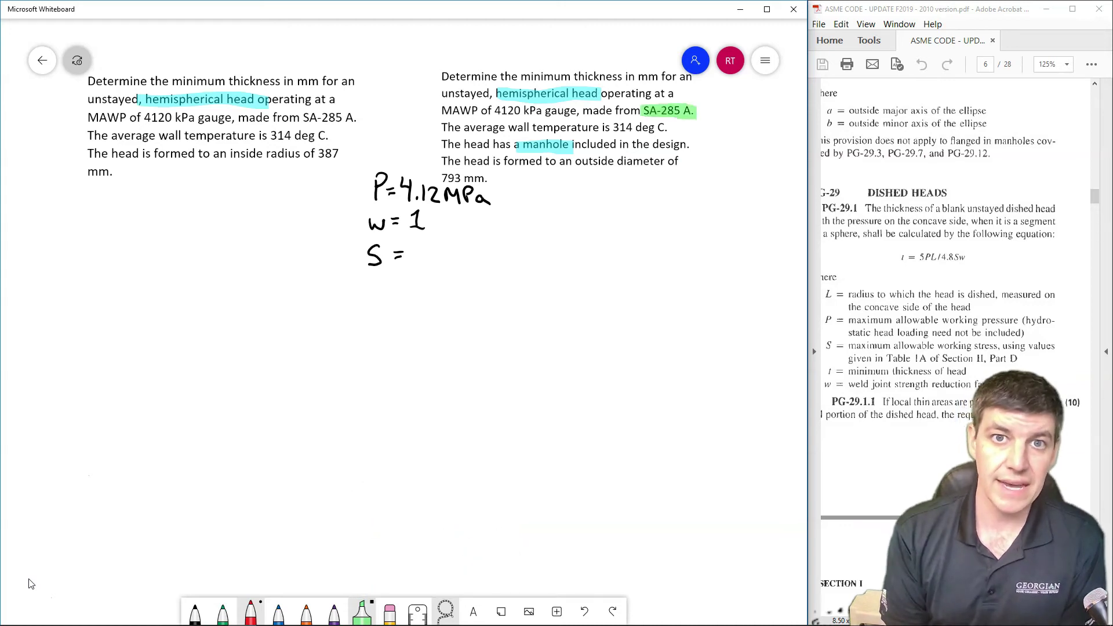
{"action": "left_click_drag", "start_coordinate": [608, 128], "coordinate": [645, 127]}
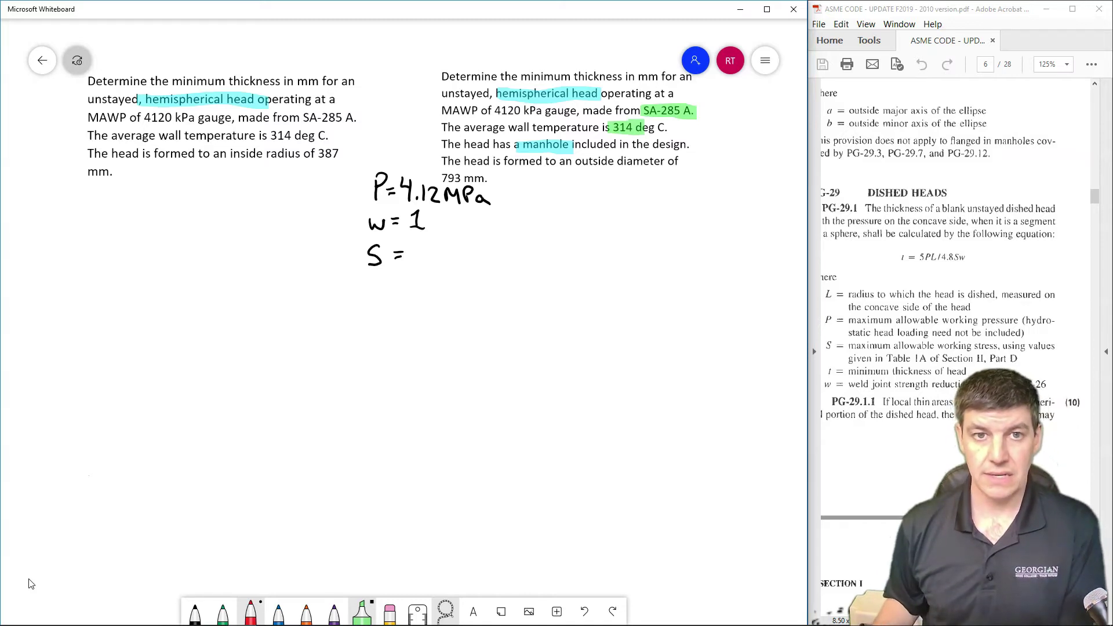
{"action": "mouse_move", "coordinate": [229, 623]}
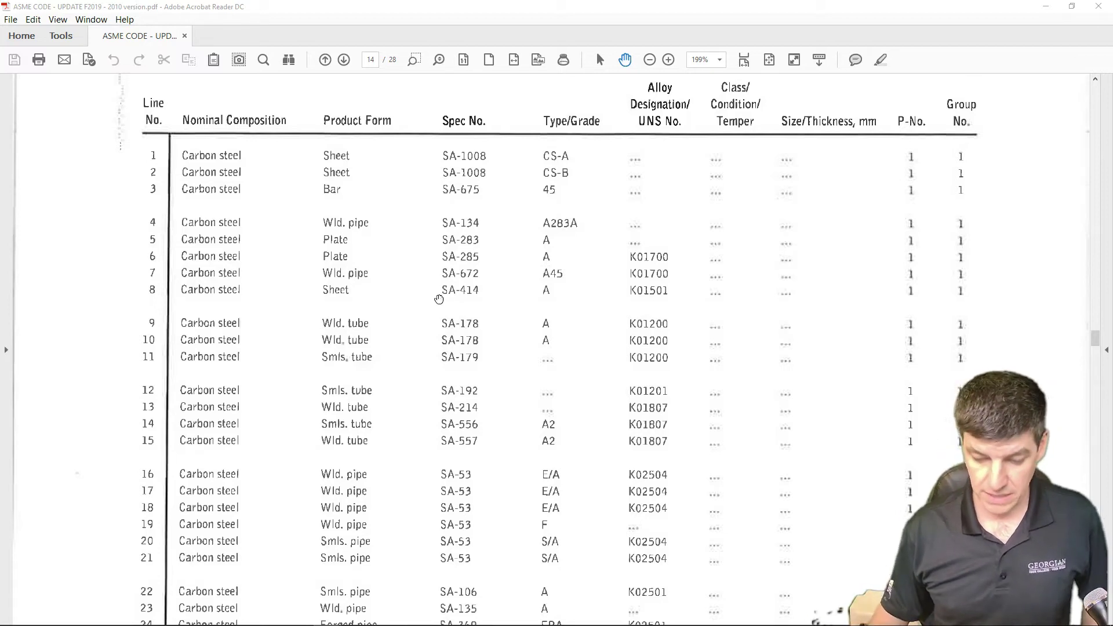
Scroll the ASME PDF through the Table 1A allowable stresses for SA-285 A, then back to page 7's PG-29.11 formula.
{"action": "scroll", "coordinate": [463, 348], "scroll_direction": "down", "scroll_amount": 10}
{"action": "scroll", "coordinate": [464, 376], "scroll_direction": "down", "scroll_amount": 12}
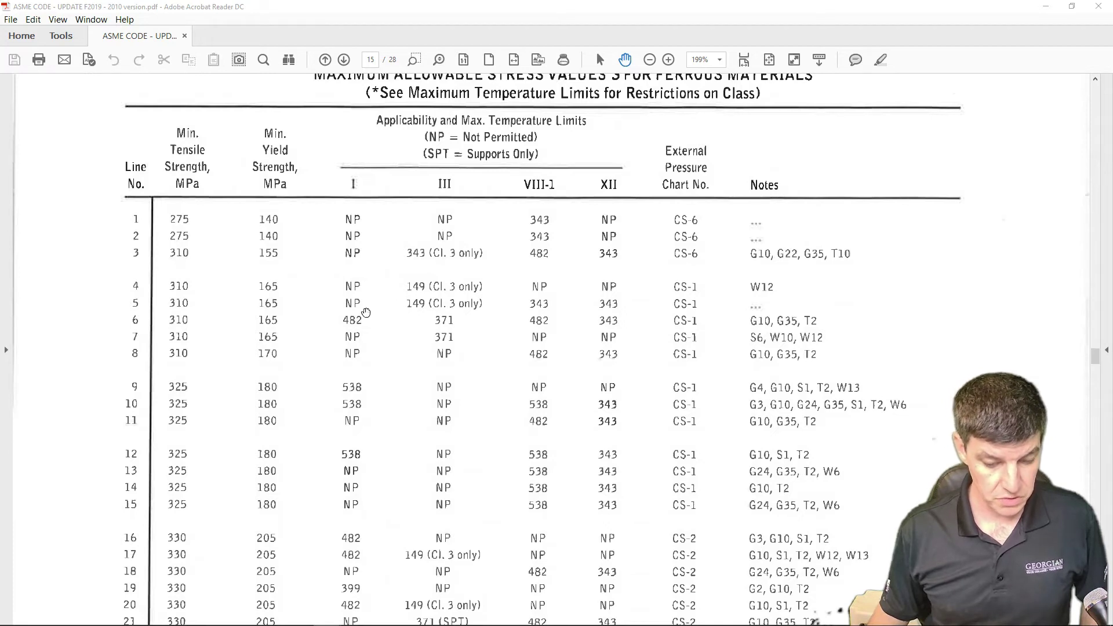
{"action": "left_click", "coordinate": [1100, 387]}
{"action": "left_click", "coordinate": [1100, 387]}
{"action": "scroll", "coordinate": [1099, 383], "scroll_direction": "up", "scroll_amount": 3}
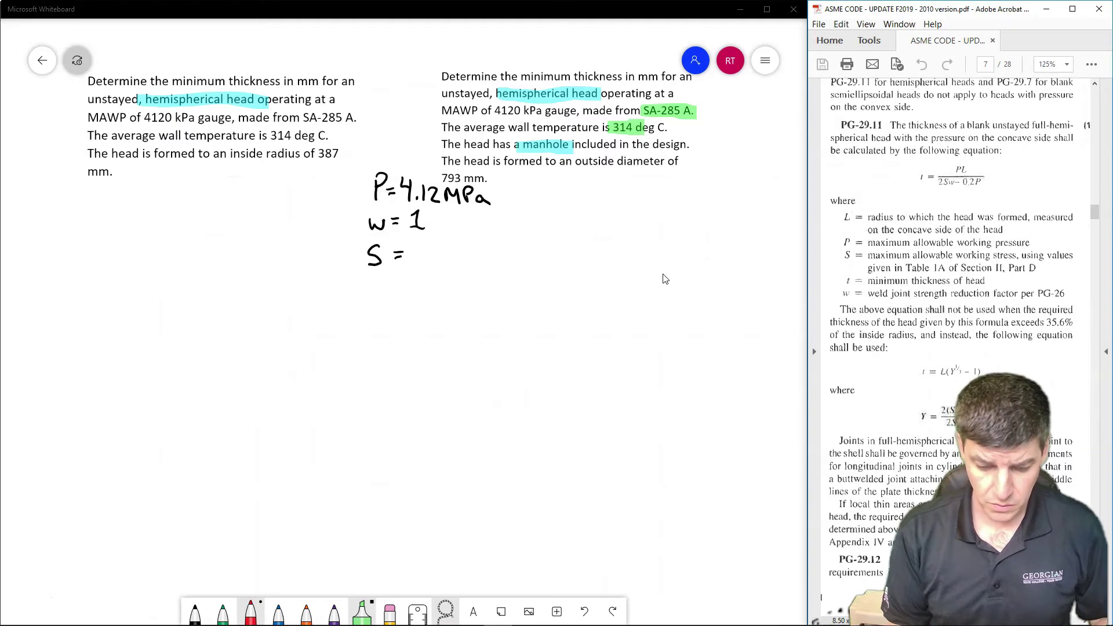
Remove the stray green mark, write 83.8 MPa after S =, and draw an arrow toward the PG-29.11 formula.
{"action": "left_click_drag", "start_coordinate": [413, 238], "coordinate": [426, 266]}
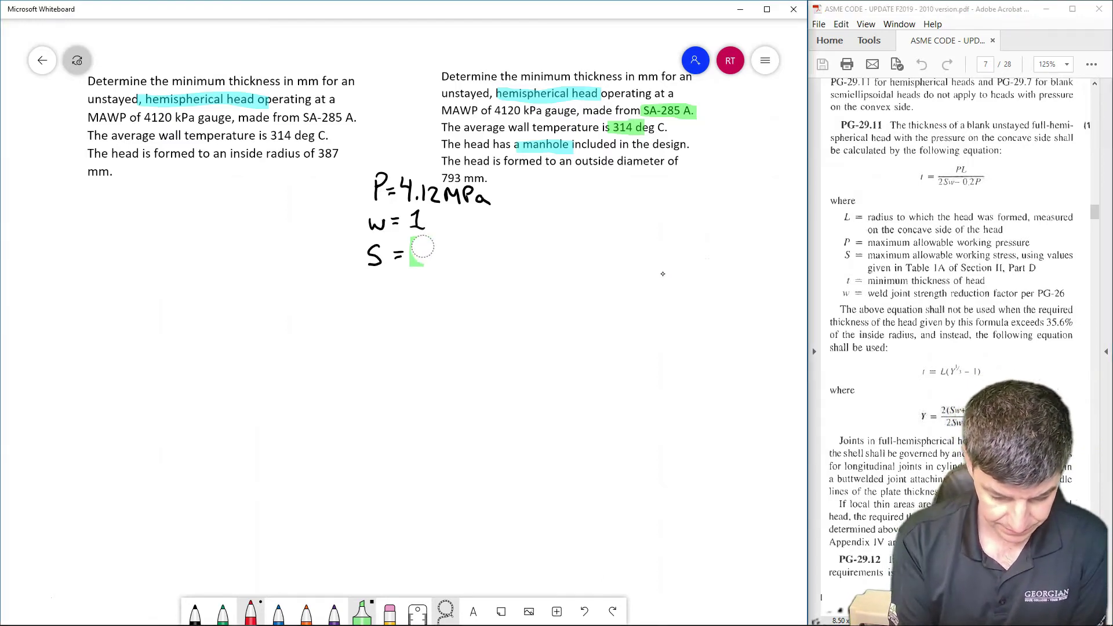
{"action": "left_click", "coordinate": [194, 612]}
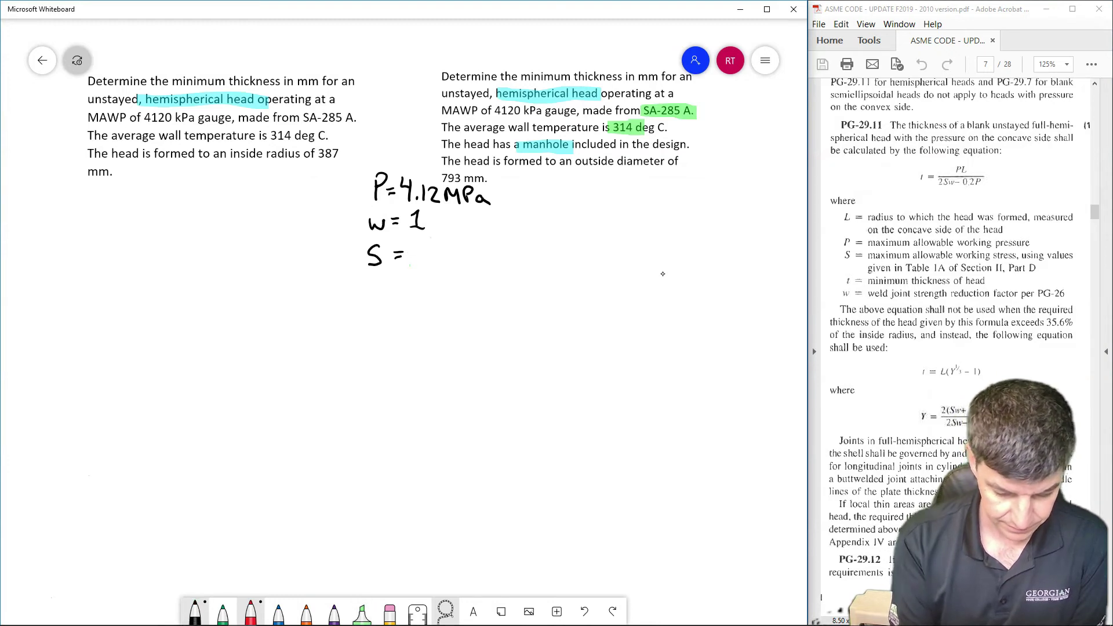
{"action": "mouse_move", "coordinate": [420, 241]}
{"action": "left_mouse_down"}
{"action": "mouse_move", "coordinate": [413, 255]}
{"action": "mouse_move", "coordinate": [419, 242]}
{"action": "mouse_move", "coordinate": [427, 258]}
{"action": "mouse_move", "coordinate": [471, 239]}
{"action": "mouse_move", "coordinate": [483, 255]}
{"action": "mouse_move", "coordinate": [486, 246]}
{"action": "mouse_move", "coordinate": [502, 253]}
{"action": "left_mouse_up"}
{"action": "left_click", "coordinate": [436, 259]}
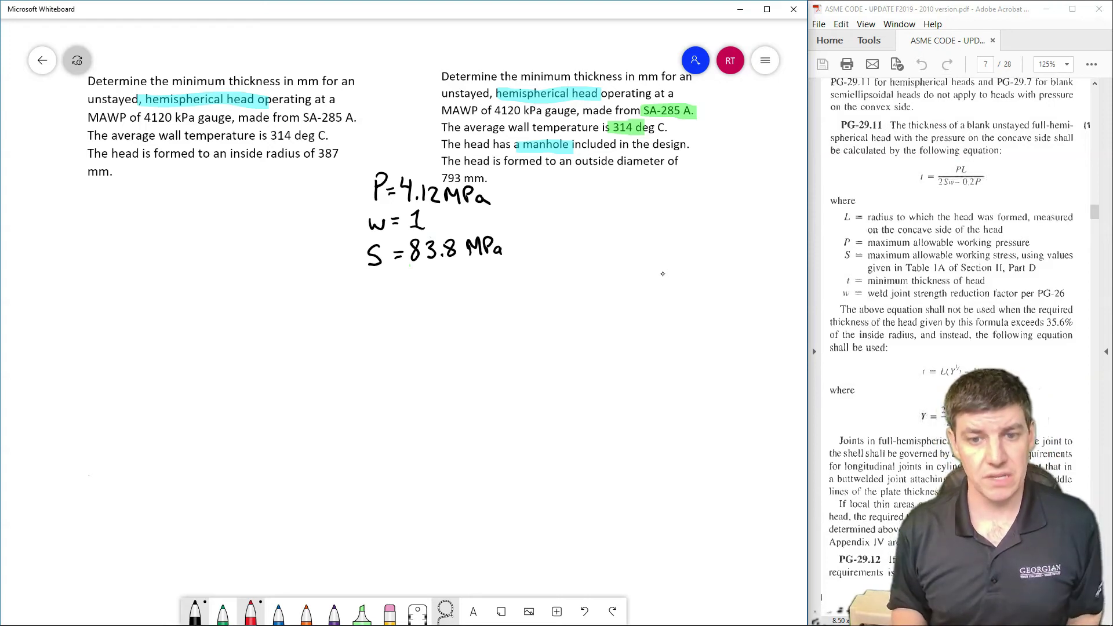
{"action": "left_click_drag", "start_coordinate": [748, 178], "coordinate": [784, 177]}
{"action": "mouse_move", "coordinate": [781, 170]}
{"action": "left_mouse_down"}
{"action": "mouse_move", "coordinate": [782, 184]}
{"action": "mouse_move", "coordinate": [793, 178]}
{"action": "left_mouse_up"}
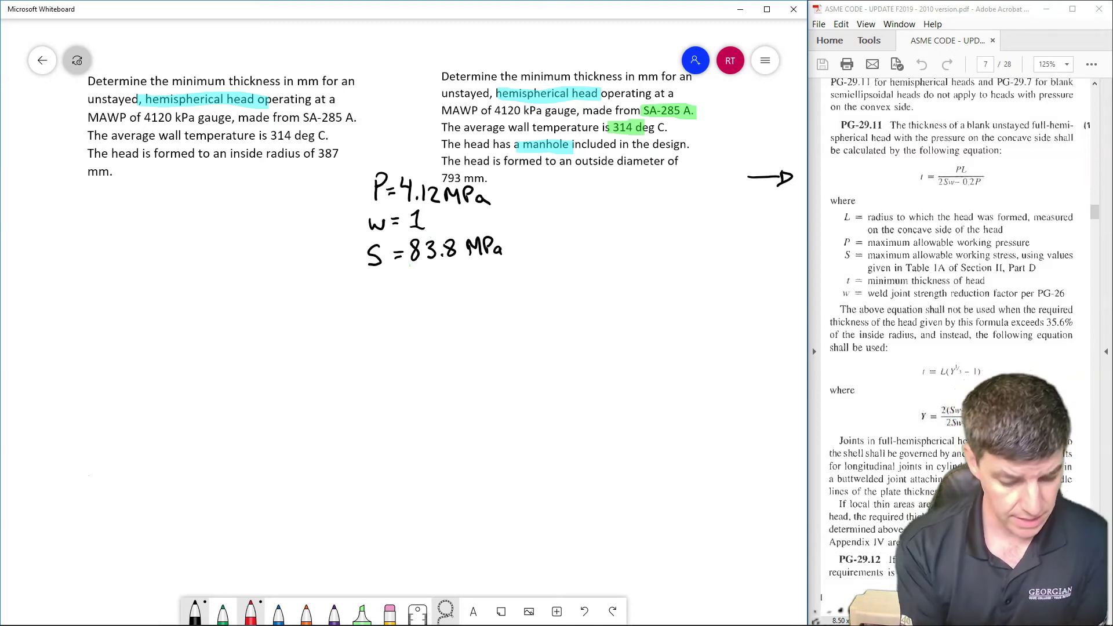
Write the hemispherical head formula t = PL/(2Sw − 0.2P).
{"action": "mouse_move", "coordinate": [82, 247]}
{"action": "left_mouse_down"}
{"action": "mouse_move", "coordinate": [88, 266]}
{"action": "mouse_move", "coordinate": [88, 255]}
{"action": "left_mouse_up"}
{"action": "left_click_drag", "start_coordinate": [101, 259], "coordinate": [109, 258]}
{"action": "left_click_drag", "start_coordinate": [102, 262], "coordinate": [109, 262]}
{"action": "mouse_move", "coordinate": [164, 230]}
{"action": "left_mouse_down"}
{"action": "mouse_move", "coordinate": [166, 247]}
{"action": "mouse_move", "coordinate": [166, 237]}
{"action": "mouse_move", "coordinate": [199, 245]}
{"action": "left_mouse_up"}
{"action": "left_click_drag", "start_coordinate": [125, 256], "coordinate": [241, 255]}
{"action": "mouse_move", "coordinate": [130, 267]}
{"action": "left_mouse_down"}
{"action": "mouse_move", "coordinate": [151, 282]}
{"action": "mouse_move", "coordinate": [217, 268]}
{"action": "mouse_move", "coordinate": [255, 281]}
{"action": "left_mouse_up"}
{"action": "left_click", "coordinate": [229, 280]}
{"action": "left_click_drag", "start_coordinate": [255, 266], "coordinate": [269, 255]}
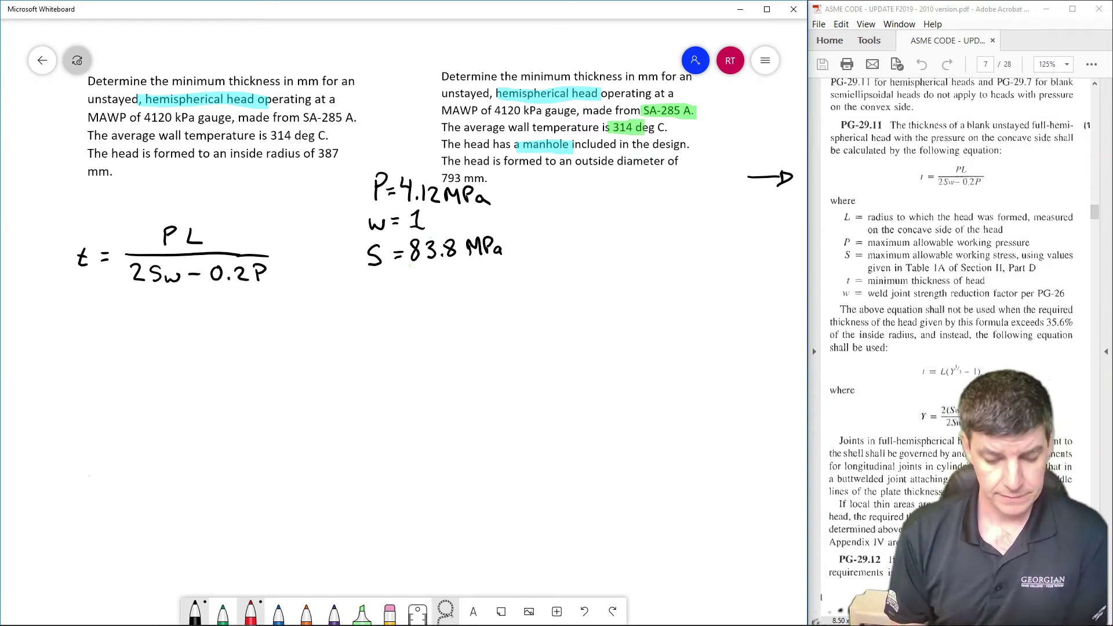
Start the substitution with numerator 4.12(387), adding a second arrow and underlining 387 in the problem.
{"action": "mouse_move", "coordinate": [74, 328]}
{"action": "left_mouse_down"}
{"action": "mouse_move", "coordinate": [81, 346]}
{"action": "mouse_move", "coordinate": [85, 335]}
{"action": "left_mouse_up"}
{"action": "mouse_move", "coordinate": [93, 340]}
{"action": "left_mouse_down"}
{"action": "mouse_move", "coordinate": [140, 323]}
{"action": "mouse_move", "coordinate": [137, 336]}
{"action": "mouse_move", "coordinate": [155, 332]}
{"action": "left_mouse_up"}
{"action": "left_click", "coordinate": [146, 332]}
{"action": "mouse_move", "coordinate": [159, 319]}
{"action": "left_mouse_down"}
{"action": "mouse_move", "coordinate": [165, 331]}
{"action": "mouse_move", "coordinate": [195, 335]}
{"action": "left_mouse_up"}
{"action": "left_click_drag", "start_coordinate": [762, 219], "coordinate": [800, 218]}
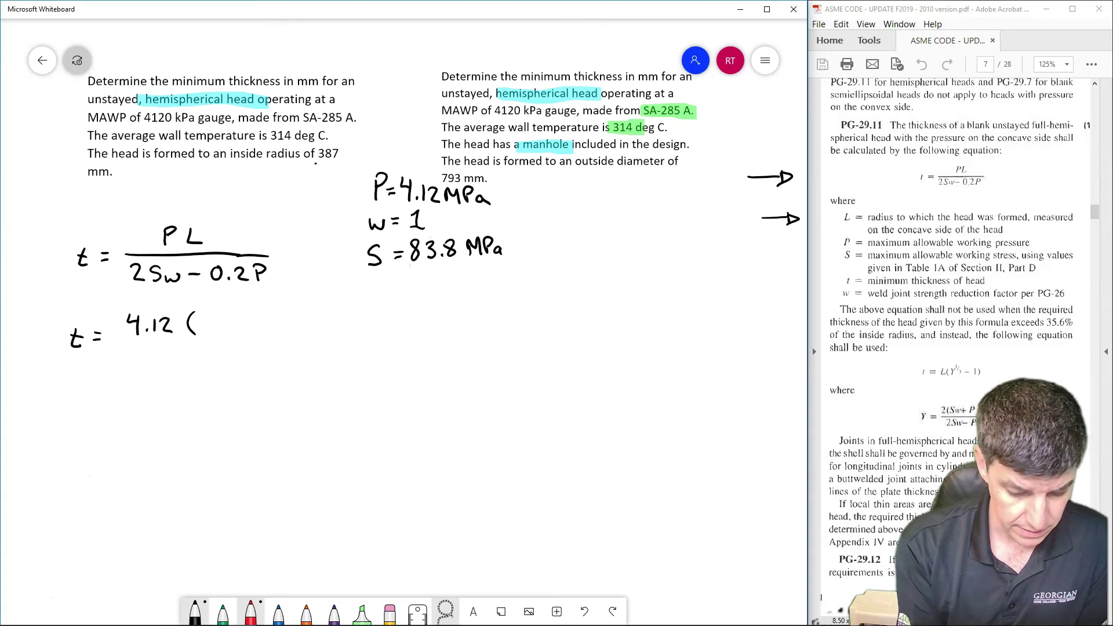
{"action": "left_click_drag", "start_coordinate": [318, 164], "coordinate": [339, 163]}
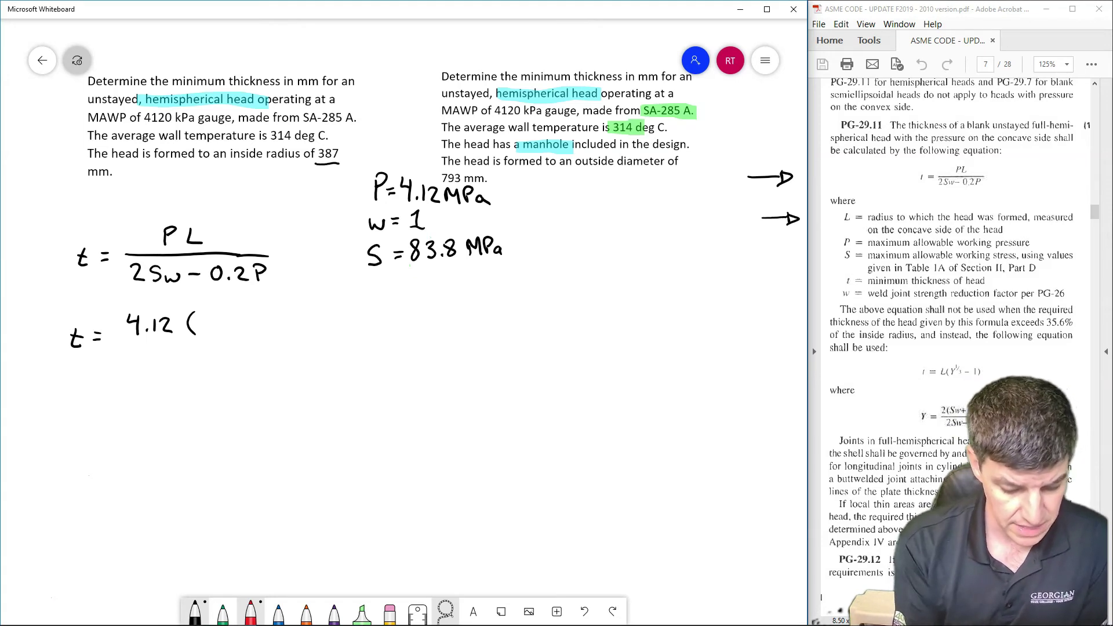
{"action": "left_click_drag", "start_coordinate": [200, 314], "coordinate": [199, 329]}
{"action": "left_click_drag", "start_coordinate": [225, 313], "coordinate": [245, 333]}
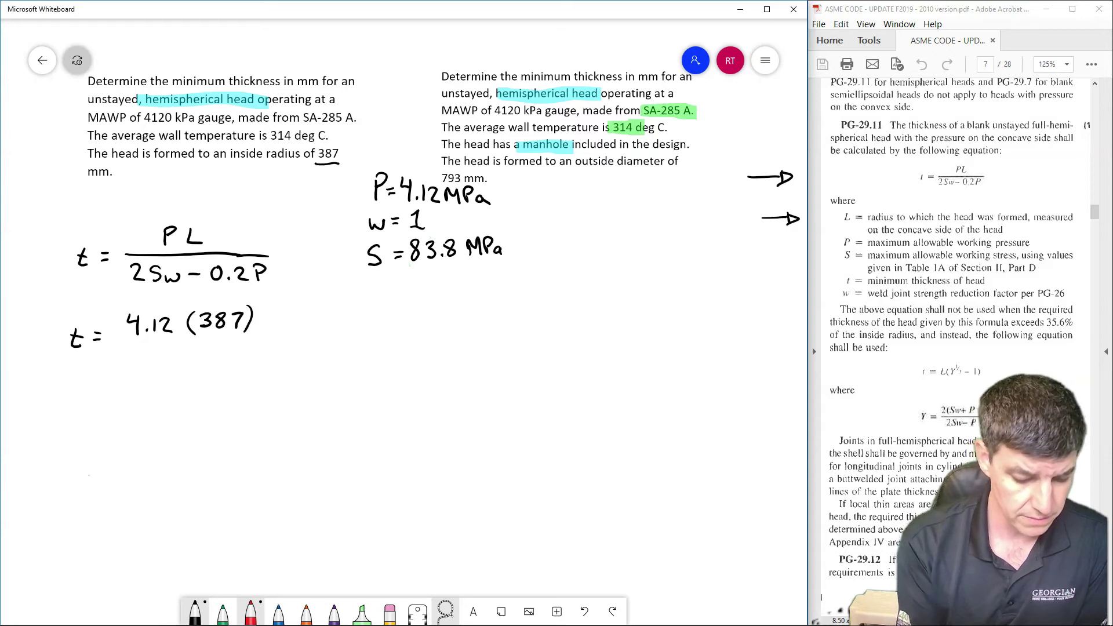
Write the denominator 2(83.8)(1) − 0.2(4.12) and begin a new t = result line.
{"action": "left_click_drag", "start_coordinate": [112, 341], "coordinate": [277, 341]}
{"action": "left_click_drag", "start_coordinate": [112, 352], "coordinate": [137, 367]}
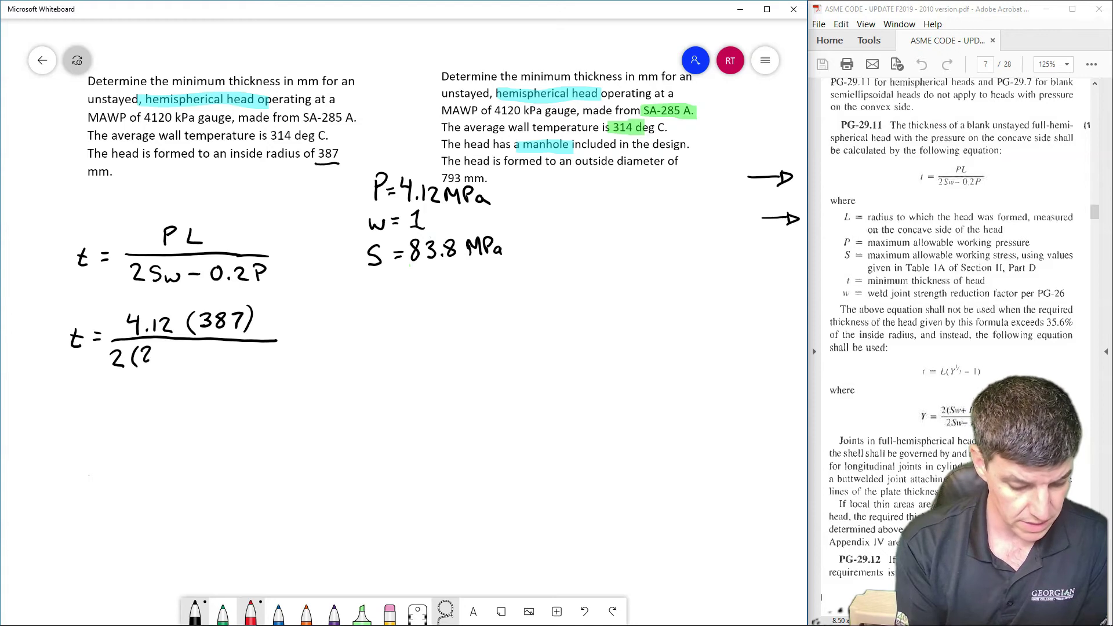
{"action": "mouse_move", "coordinate": [158, 345]}
{"action": "left_mouse_down"}
{"action": "mouse_move", "coordinate": [191, 363]}
{"action": "mouse_move", "coordinate": [197, 352]}
{"action": "mouse_move", "coordinate": [198, 363]}
{"action": "mouse_move", "coordinate": [206, 353]}
{"action": "mouse_move", "coordinate": [221, 363]}
{"action": "mouse_move", "coordinate": [288, 349]}
{"action": "mouse_move", "coordinate": [286, 362]}
{"action": "mouse_move", "coordinate": [296, 348]}
{"action": "mouse_move", "coordinate": [340, 363]}
{"action": "left_mouse_up"}
{"action": "left_click", "coordinate": [261, 357]}
{"action": "left_click", "coordinate": [309, 356]}
{"action": "left_click_drag", "start_coordinate": [273, 339], "coordinate": [347, 338]}
{"action": "left_click_drag", "start_coordinate": [73, 395], "coordinate": [73, 412]}
{"action": "left_click_drag", "start_coordinate": [65, 403], "coordinate": [114, 401]}
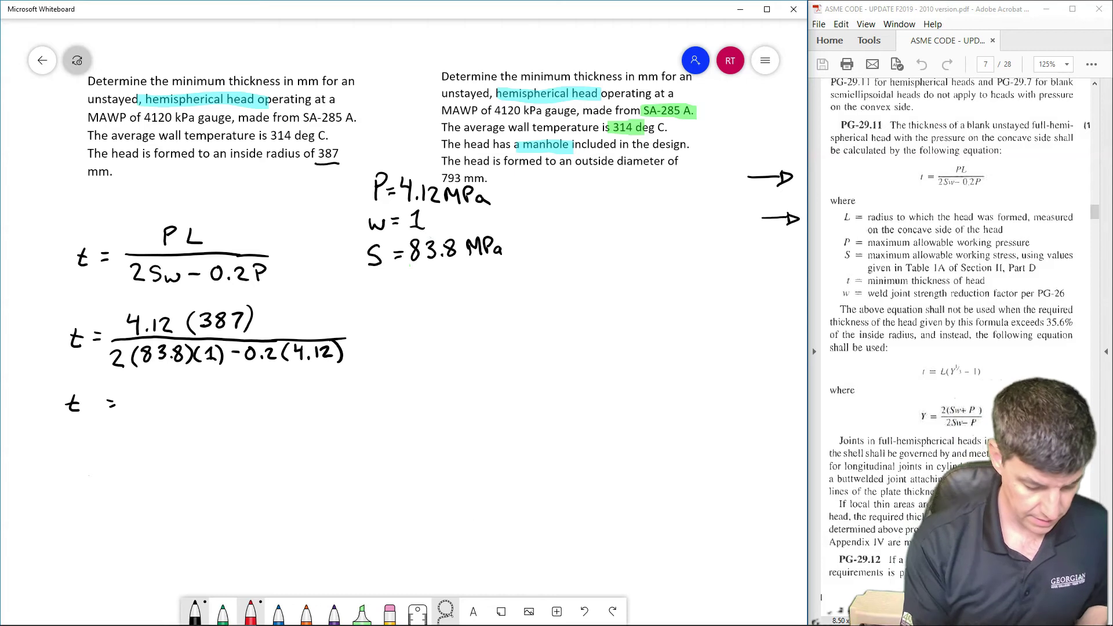
Write the blank-head result t = 9.56 mm and draw a box around it.
{"action": "mouse_move", "coordinate": [144, 391]}
{"action": "left_mouse_down"}
{"action": "mouse_move", "coordinate": [141, 407]}
{"action": "mouse_move", "coordinate": [163, 391]}
{"action": "mouse_move", "coordinate": [165, 404]}
{"action": "mouse_move", "coordinate": [239, 405]}
{"action": "left_mouse_up"}
{"action": "left_click", "coordinate": [153, 404]}
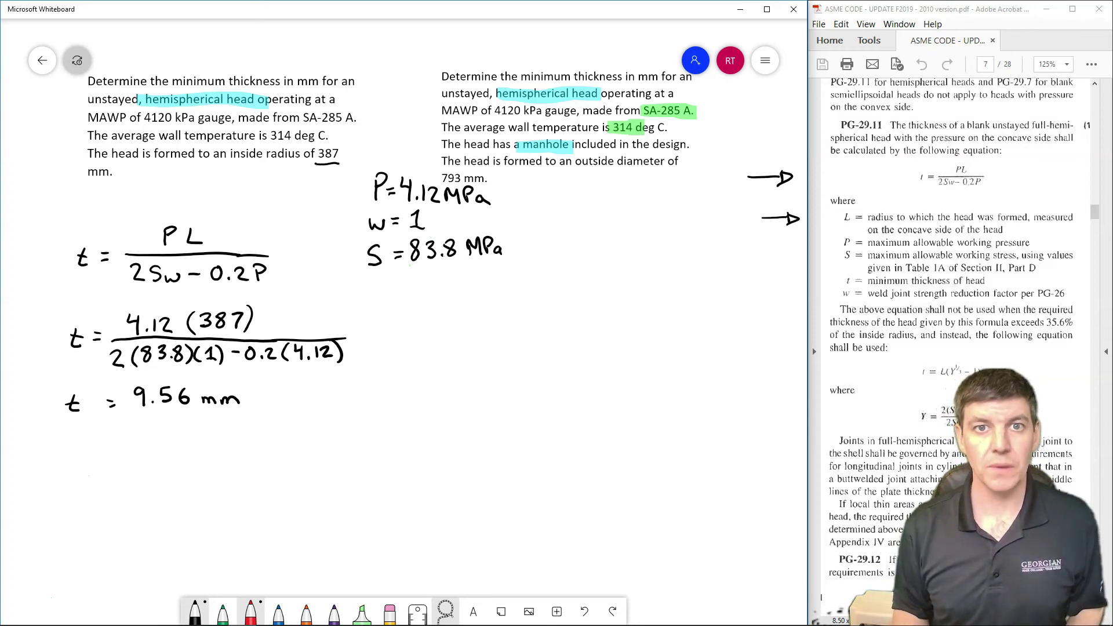
{"action": "mouse_move", "coordinate": [55, 421]}
{"action": "left_mouse_down"}
{"action": "mouse_move", "coordinate": [87, 382]}
{"action": "mouse_move", "coordinate": [261, 382]}
{"action": "mouse_move", "coordinate": [261, 414]}
{"action": "mouse_move", "coordinate": [112, 424]}
{"action": "mouse_move", "coordinate": [267, 426]}
{"action": "left_mouse_up"}
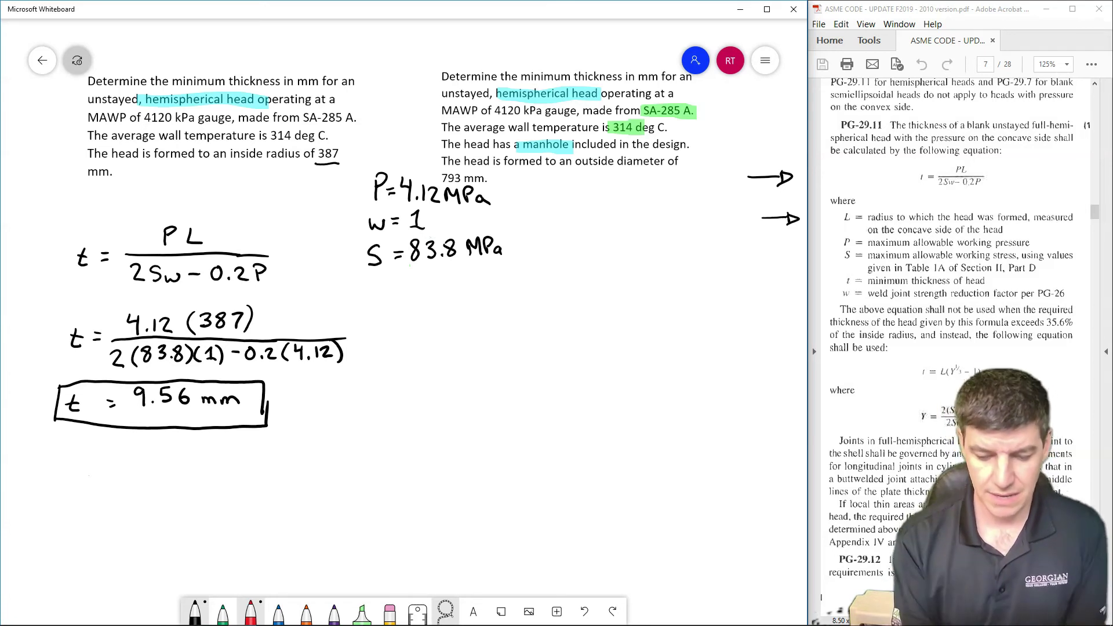
Bracket the manhole problem and write the underlined note 2xIR+2t above it.
{"action": "left_click_drag", "start_coordinate": [438, 172], "coordinate": [410, 88]}
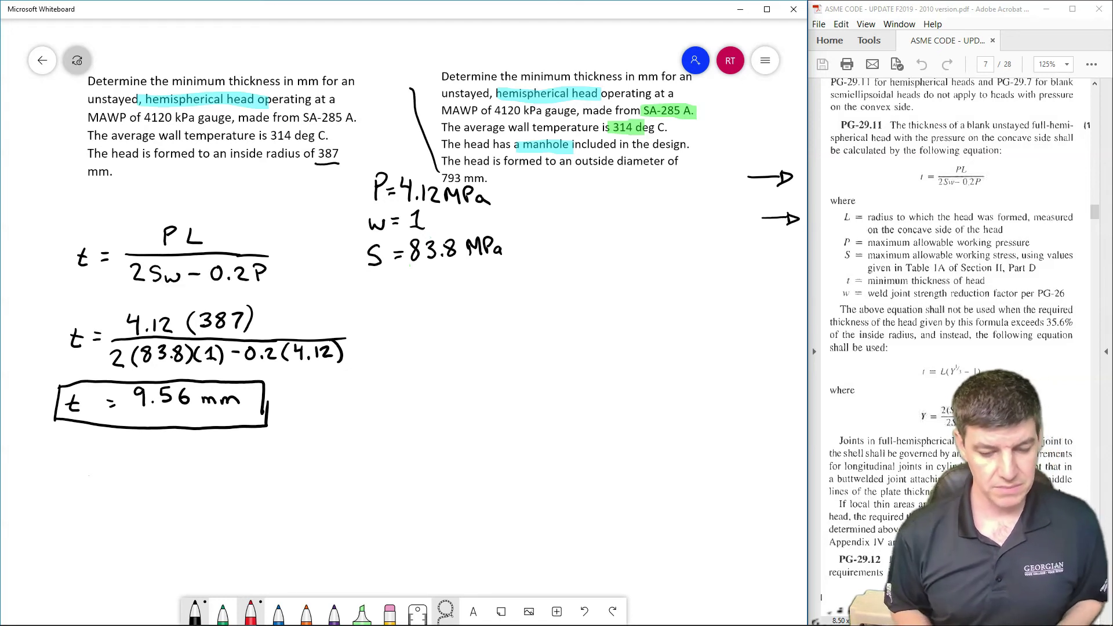
{"action": "mouse_move", "coordinate": [375, 66]}
{"action": "left_mouse_down"}
{"action": "mouse_move", "coordinate": [389, 76]}
{"action": "mouse_move", "coordinate": [417, 57]}
{"action": "left_mouse_up"}
{"action": "left_click_drag", "start_coordinate": [419, 61], "coordinate": [462, 49]}
{"action": "left_click_drag", "start_coordinate": [456, 43], "coordinate": [465, 40]}
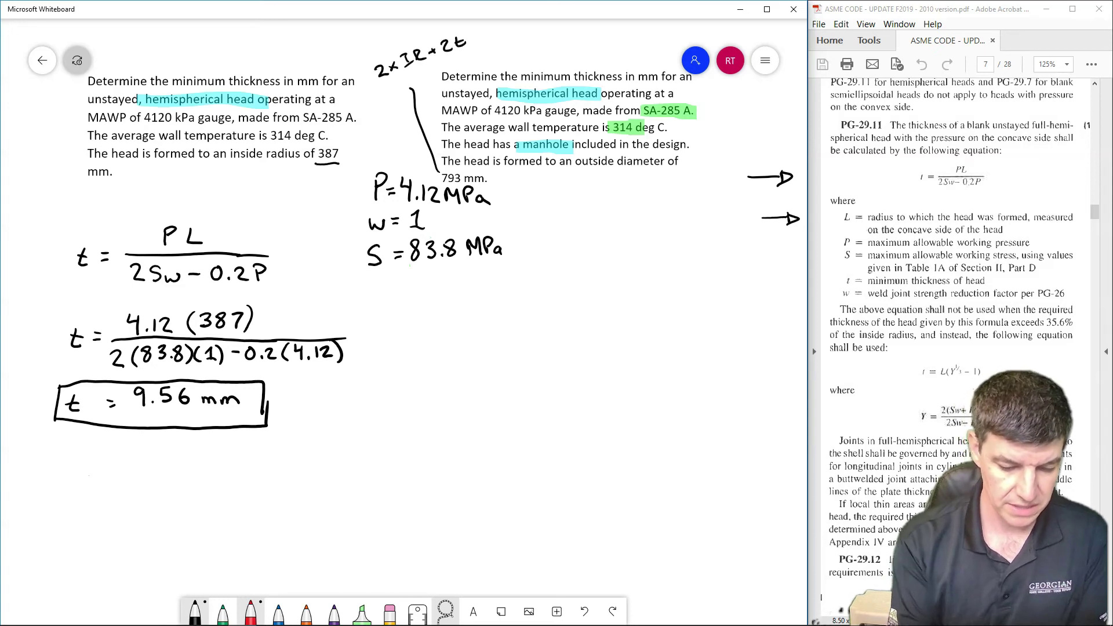
{"action": "left_click_drag", "start_coordinate": [373, 84], "coordinate": [481, 42]}
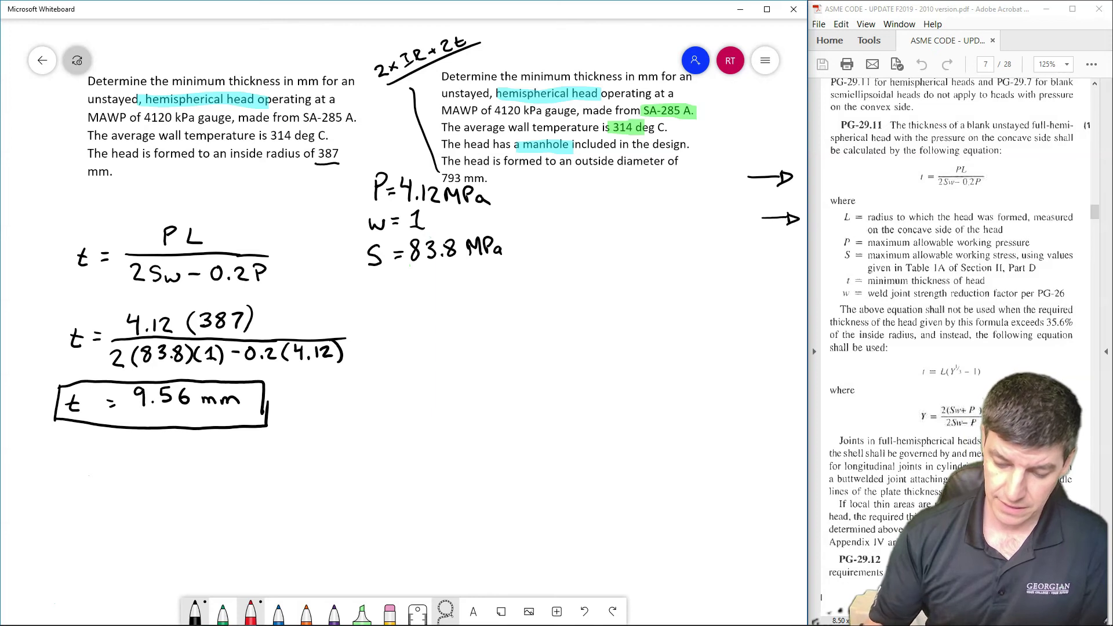
Scroll the ASME PDF down to PG-29.12, then back up to PG-29 Dished Heads on page 6.
{"action": "scroll", "coordinate": [947, 284], "scroll_direction": "down", "scroll_amount": 5}
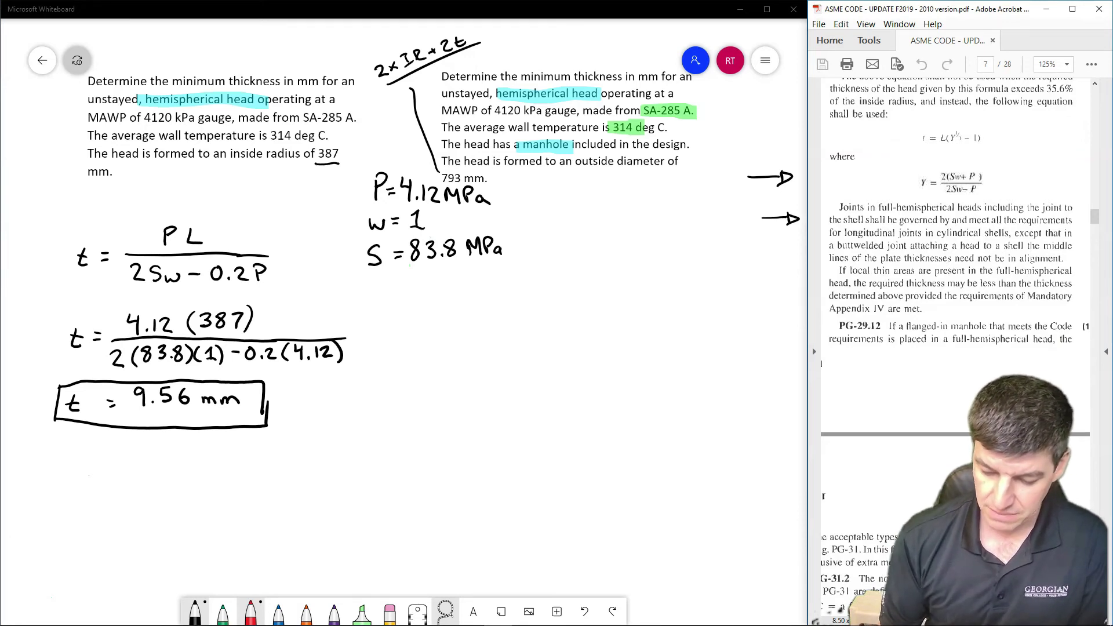
{"action": "scroll", "coordinate": [957, 318], "scroll_direction": "down", "scroll_amount": 6}
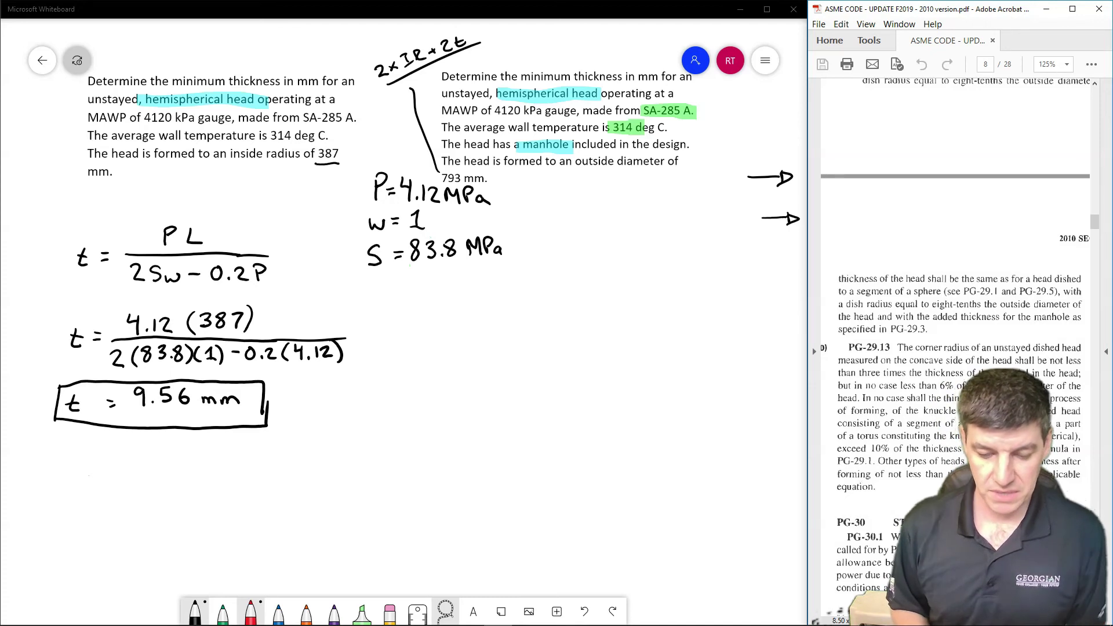
{"action": "scroll", "coordinate": [956, 348], "scroll_direction": "up", "scroll_amount": 10}
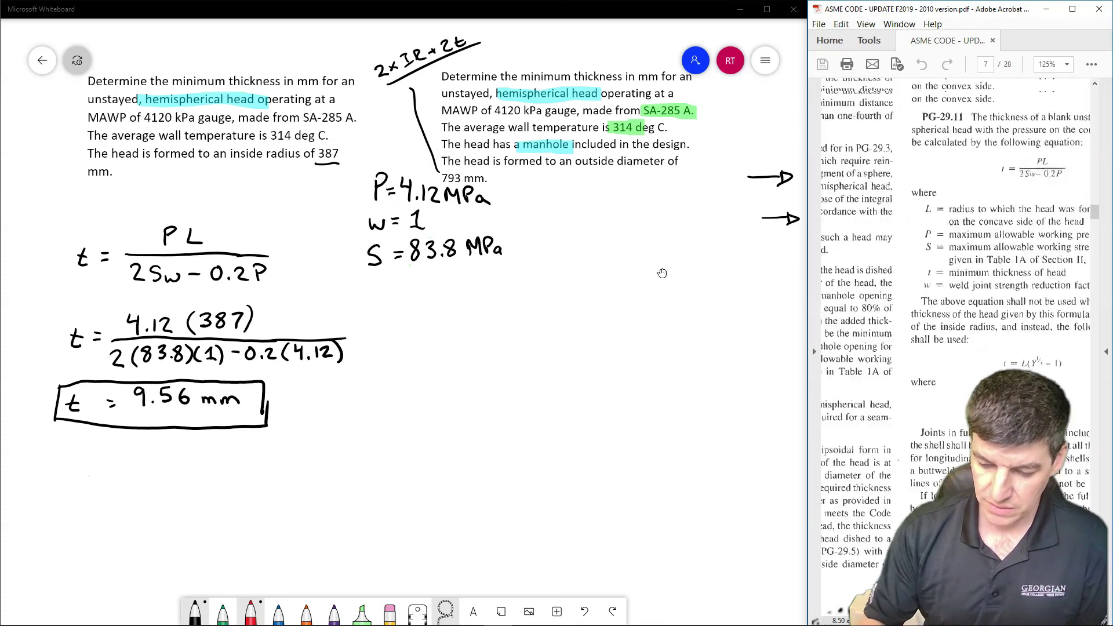
{"action": "scroll", "coordinate": [957, 347], "scroll_direction": "up", "scroll_amount": 6}
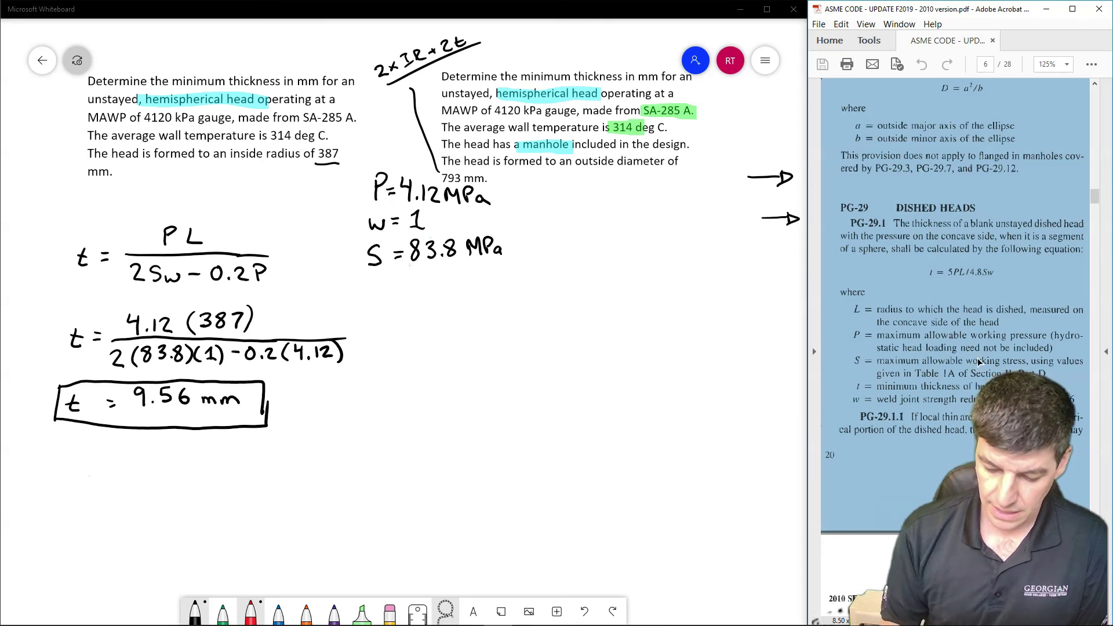
Write the dished-head formula t = 5PL/4.8Sw below S.
{"action": "left_click", "coordinate": [856, 561]}
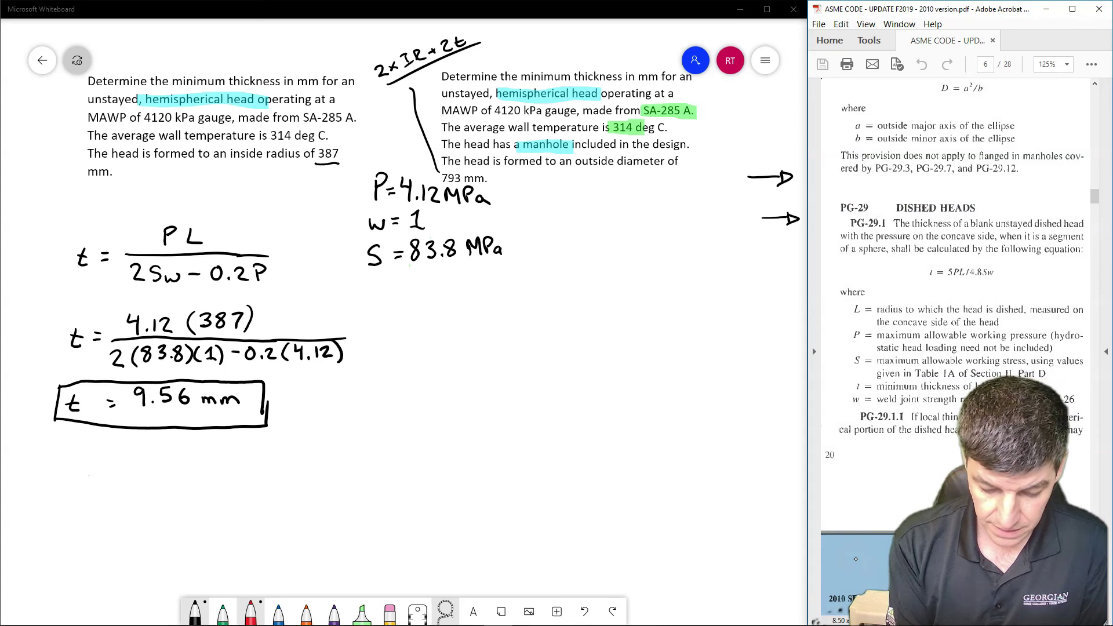
{"action": "mouse_move", "coordinate": [471, 298]}
{"action": "left_mouse_down"}
{"action": "mouse_move", "coordinate": [473, 317]}
{"action": "mouse_move", "coordinate": [500, 302]}
{"action": "left_mouse_up"}
{"action": "mouse_move", "coordinate": [491, 309]}
{"action": "left_mouse_down"}
{"action": "mouse_move", "coordinate": [534, 286]}
{"action": "mouse_move", "coordinate": [532, 301]}
{"action": "mouse_move", "coordinate": [557, 302]}
{"action": "left_mouse_up"}
{"action": "left_click_drag", "start_coordinate": [556, 284], "coordinate": [593, 300]}
{"action": "mouse_move", "coordinate": [524, 315]}
{"action": "left_mouse_down"}
{"action": "mouse_move", "coordinate": [596, 309]}
{"action": "mouse_move", "coordinate": [530, 339]}
{"action": "left_mouse_up"}
{"action": "mouse_move", "coordinate": [529, 327]}
{"action": "left_mouse_down"}
{"action": "mouse_move", "coordinate": [529, 345]}
{"action": "mouse_move", "coordinate": [560, 327]}
{"action": "mouse_move", "coordinate": [570, 340]}
{"action": "mouse_move", "coordinate": [606, 329]}
{"action": "left_mouse_up"}
{"action": "left_click", "coordinate": [538, 341]}
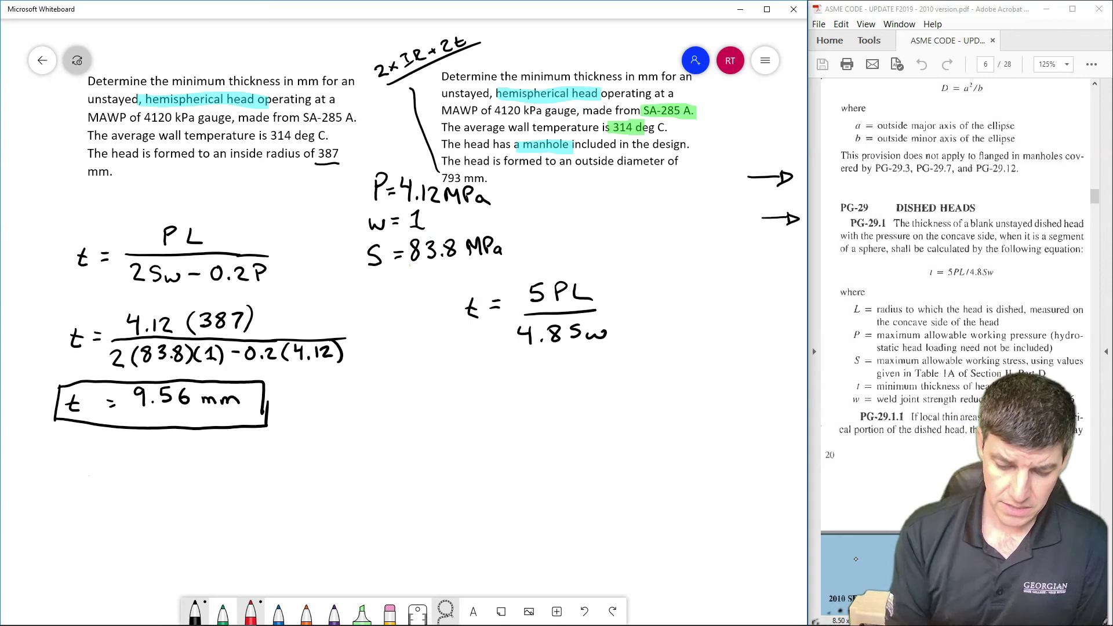
Write L = 0.8 OD and L = 0.8(793) = 634.4 mm beside the pressure value.
{"action": "mouse_move", "coordinate": [558, 196]}
{"action": "left_mouse_down"}
{"action": "mouse_move", "coordinate": [604, 194]}
{"action": "mouse_move", "coordinate": [602, 209]}
{"action": "mouse_move", "coordinate": [603, 195]}
{"action": "mouse_move", "coordinate": [615, 206]}
{"action": "mouse_move", "coordinate": [631, 198]}
{"action": "mouse_move", "coordinate": [633, 209]}
{"action": "mouse_move", "coordinate": [658, 207]}
{"action": "left_mouse_up"}
{"action": "left_click", "coordinate": [614, 209]}
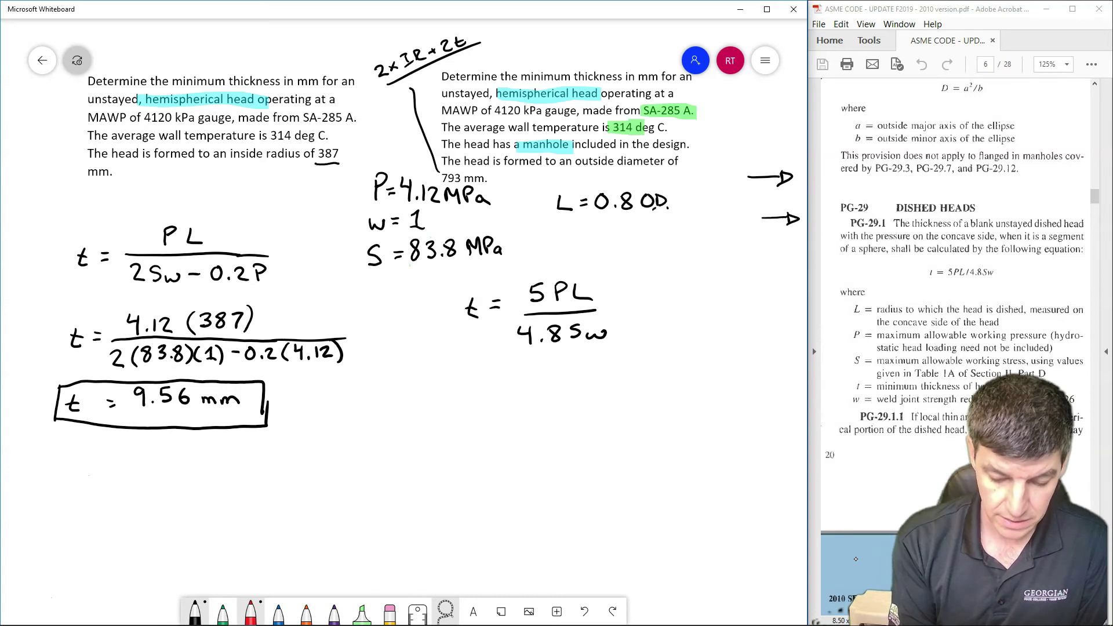
{"action": "mouse_move", "coordinate": [562, 224]}
{"action": "left_mouse_down"}
{"action": "mouse_move", "coordinate": [574, 240]}
{"action": "mouse_move", "coordinate": [605, 225]}
{"action": "mouse_move", "coordinate": [631, 223]}
{"action": "mouse_move", "coordinate": [643, 238]}
{"action": "mouse_move", "coordinate": [700, 226]}
{"action": "left_mouse_up"}
{"action": "left_click", "coordinate": [618, 235]}
{"action": "left_click_drag", "start_coordinate": [691, 233], "coordinate": [700, 233]}
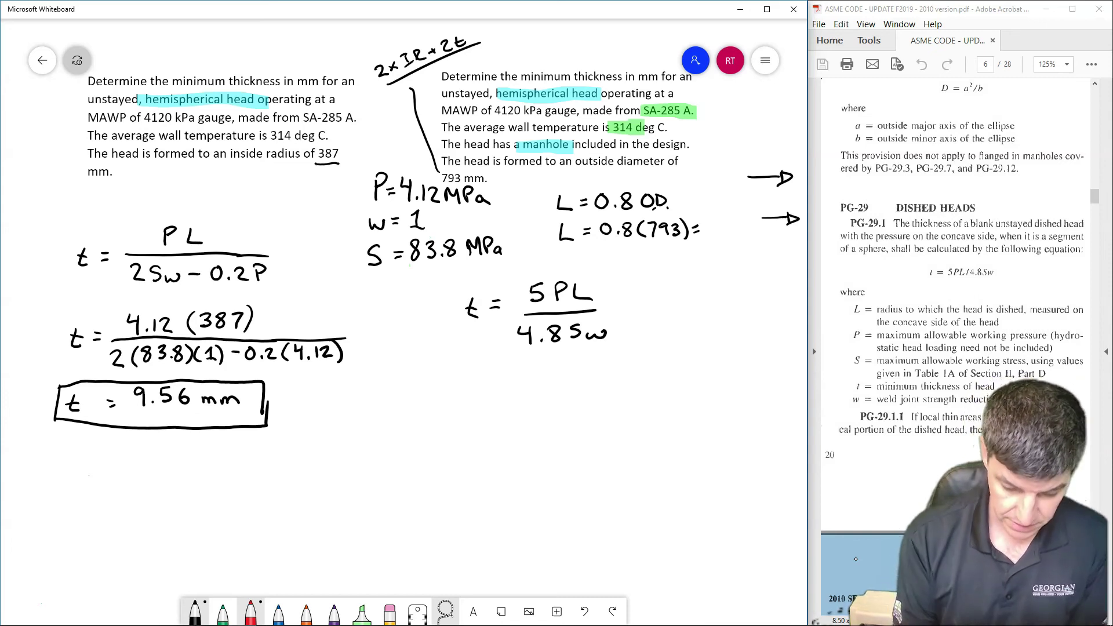
{"action": "mouse_move", "coordinate": [713, 223]}
{"action": "left_mouse_down"}
{"action": "mouse_move", "coordinate": [706, 232]}
{"action": "mouse_move", "coordinate": [726, 232]}
{"action": "mouse_move", "coordinate": [718, 239]}
{"action": "mouse_move", "coordinate": [735, 233]}
{"action": "left_mouse_up"}
{"action": "mouse_move", "coordinate": [733, 227]}
{"action": "left_mouse_down"}
{"action": "mouse_move", "coordinate": [733, 241]}
{"action": "mouse_move", "coordinate": [780, 249]}
{"action": "left_mouse_up"}
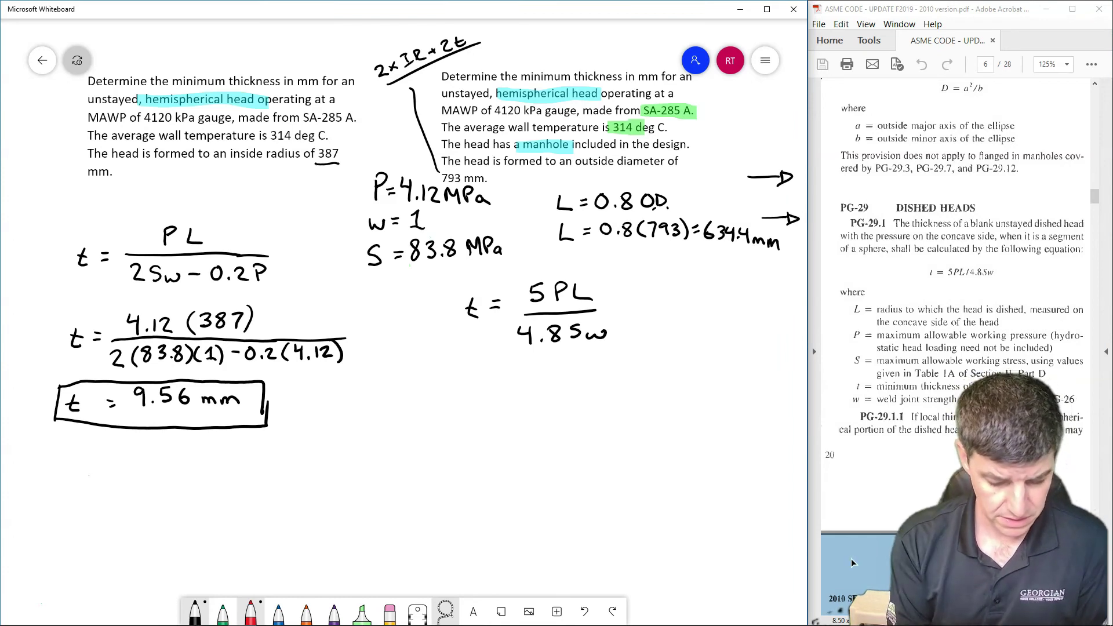
Write t = with the substituted numerator 5(4.12)(634.4).
{"action": "left_click_drag", "start_coordinate": [472, 381], "coordinate": [476, 399]}
{"action": "left_click_drag", "start_coordinate": [468, 389], "coordinate": [498, 384]}
{"action": "mouse_move", "coordinate": [488, 393]}
{"action": "left_mouse_down"}
{"action": "mouse_move", "coordinate": [530, 366]}
{"action": "mouse_move", "coordinate": [517, 384]}
{"action": "mouse_move", "coordinate": [562, 375]}
{"action": "left_mouse_up"}
{"action": "mouse_move", "coordinate": [559, 367]}
{"action": "left_mouse_down"}
{"action": "mouse_move", "coordinate": [560, 382]}
{"action": "mouse_move", "coordinate": [574, 381]}
{"action": "left_mouse_up"}
{"action": "mouse_move", "coordinate": [581, 370]}
{"action": "left_mouse_down"}
{"action": "mouse_move", "coordinate": [596, 383]}
{"action": "mouse_move", "coordinate": [651, 372]}
{"action": "left_mouse_up"}
{"action": "mouse_move", "coordinate": [648, 364]}
{"action": "left_mouse_down"}
{"action": "mouse_move", "coordinate": [648, 379]}
{"action": "mouse_move", "coordinate": [657, 375]}
{"action": "left_mouse_up"}
{"action": "left_click_drag", "start_coordinate": [663, 365], "coordinate": [666, 378]}
{"action": "left_click_drag", "start_coordinate": [671, 361], "coordinate": [675, 367]}
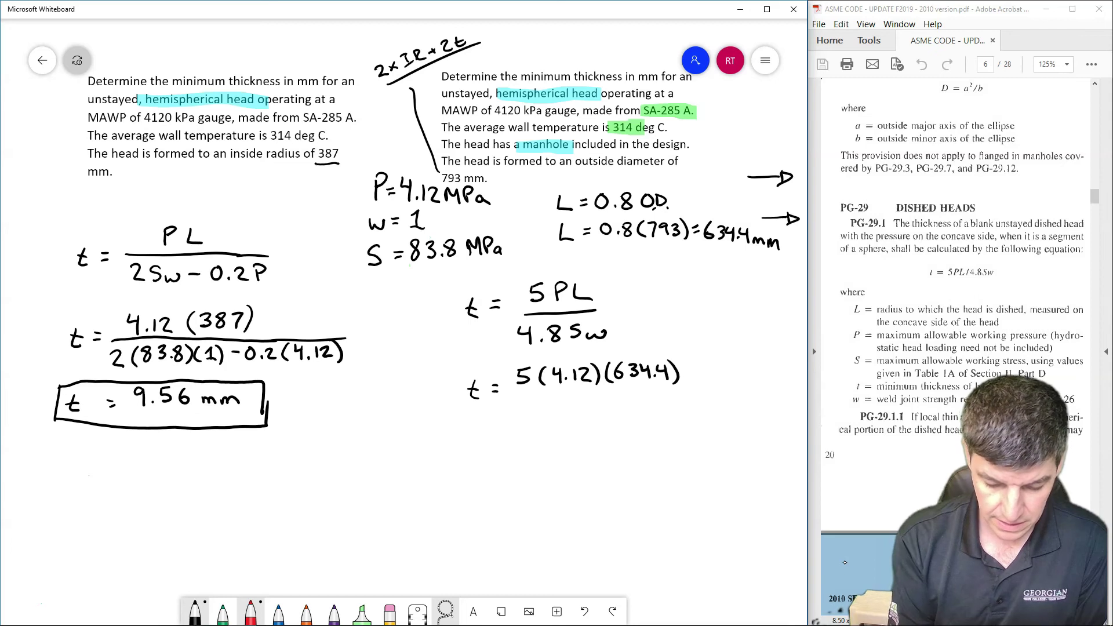
Add the denominator 4.8(83.8)(1) and write the result t = 32.49 mm below.
{"action": "mouse_move", "coordinate": [516, 394]}
{"action": "left_mouse_down"}
{"action": "mouse_move", "coordinate": [678, 395]}
{"action": "mouse_move", "coordinate": [530, 421]}
{"action": "mouse_move", "coordinate": [552, 406]}
{"action": "mouse_move", "coordinate": [570, 422]}
{"action": "mouse_move", "coordinate": [575, 407]}
{"action": "mouse_move", "coordinate": [580, 418]}
{"action": "mouse_move", "coordinate": [613, 418]}
{"action": "mouse_move", "coordinate": [607, 407]}
{"action": "mouse_move", "coordinate": [637, 417]}
{"action": "left_mouse_up"}
{"action": "left_click", "coordinate": [538, 418]}
{"action": "left_click", "coordinate": [603, 415]}
{"action": "left_click_drag", "start_coordinate": [650, 402], "coordinate": [659, 420]}
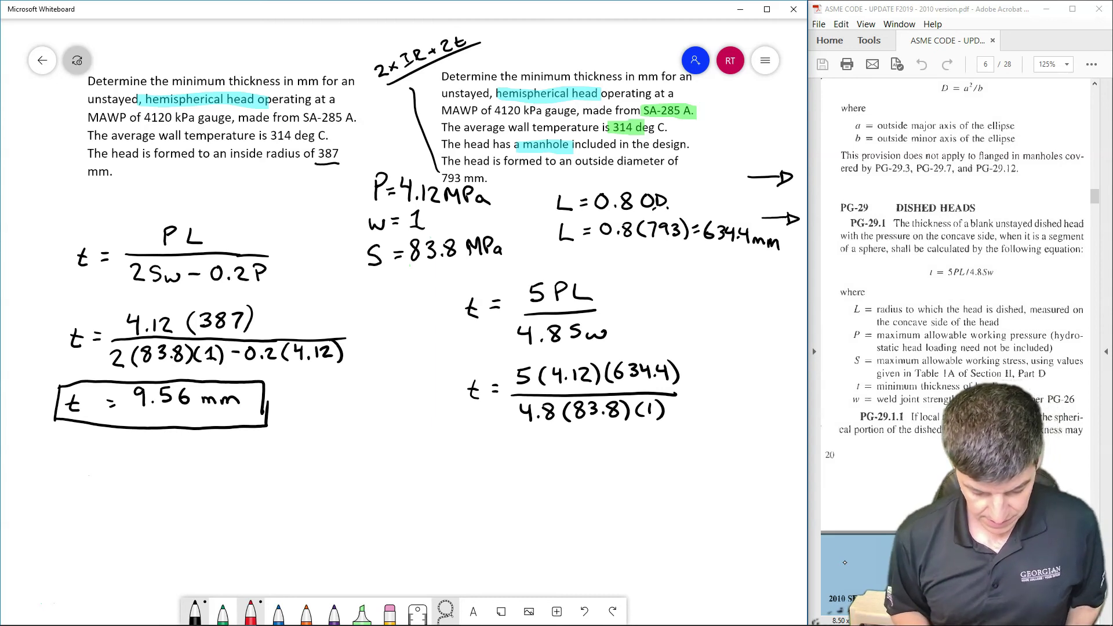
{"action": "mouse_move", "coordinate": [474, 445]}
{"action": "left_mouse_down"}
{"action": "mouse_move", "coordinate": [482, 457]}
{"action": "mouse_move", "coordinate": [526, 448]}
{"action": "mouse_move", "coordinate": [520, 456]}
{"action": "left_mouse_up"}
{"action": "mouse_move", "coordinate": [533, 443]}
{"action": "left_mouse_down"}
{"action": "mouse_move", "coordinate": [563, 446]}
{"action": "mouse_move", "coordinate": [640, 459]}
{"action": "left_mouse_up"}
{"action": "left_click", "coordinate": [553, 453]}
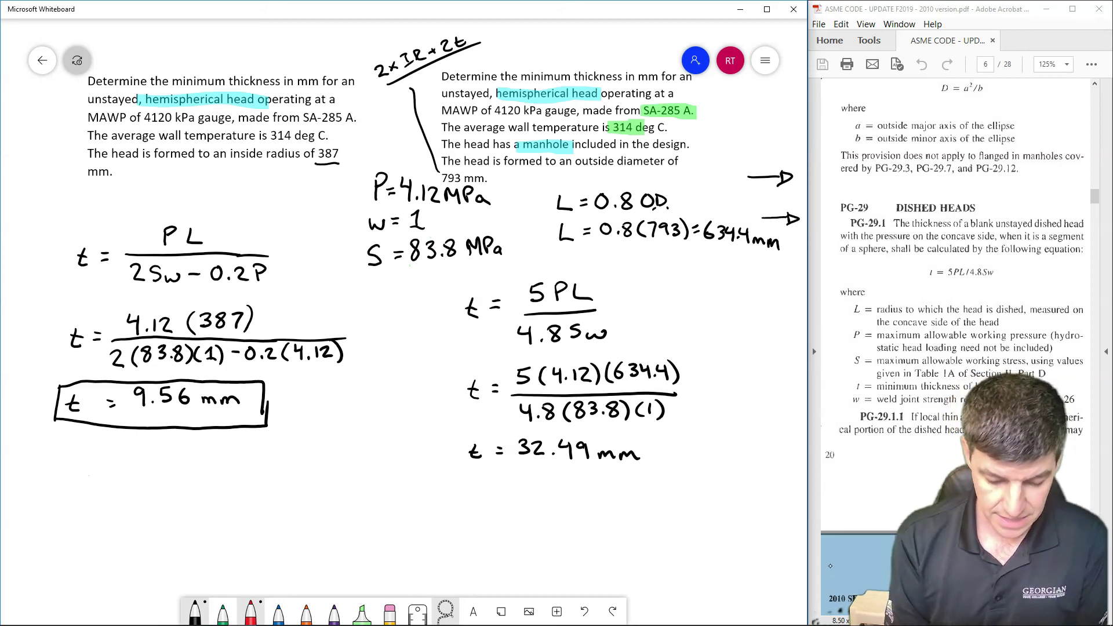
Write the allowance line '3mm or 15% → 4.88mm' below the result.
{"action": "mouse_move", "coordinate": [472, 487]}
{"action": "left_mouse_down"}
{"action": "mouse_move", "coordinate": [481, 497]}
{"action": "mouse_move", "coordinate": [539, 498]}
{"action": "left_mouse_up"}
{"action": "left_click", "coordinate": [533, 496]}
{"action": "mouse_move", "coordinate": [543, 500]}
{"action": "left_mouse_down"}
{"action": "mouse_move", "coordinate": [580, 500]}
{"action": "mouse_move", "coordinate": [597, 483]}
{"action": "mouse_move", "coordinate": [602, 500]}
{"action": "left_mouse_up"}
{"action": "left_click_drag", "start_coordinate": [615, 494], "coordinate": [613, 494]}
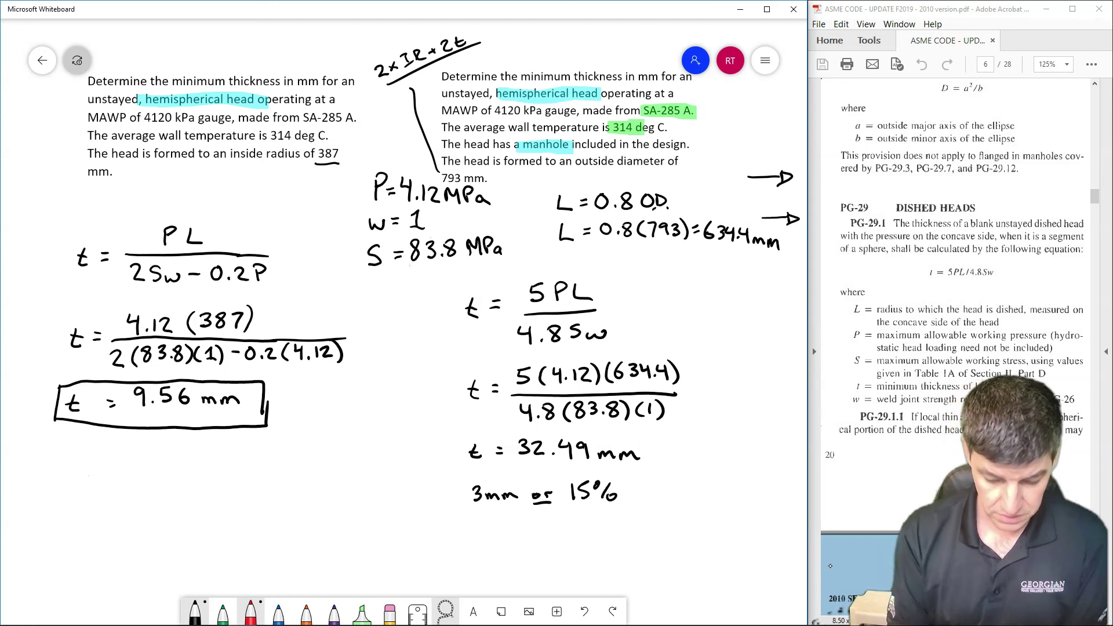
{"action": "mouse_move", "coordinate": [591, 511]}
{"action": "left_mouse_down"}
{"action": "mouse_move", "coordinate": [608, 526]}
{"action": "mouse_move", "coordinate": [607, 511]}
{"action": "mouse_move", "coordinate": [640, 518]}
{"action": "left_mouse_up"}
{"action": "mouse_move", "coordinate": [639, 509]}
{"action": "left_mouse_down"}
{"action": "mouse_move", "coordinate": [638, 526]}
{"action": "mouse_move", "coordinate": [661, 510]}
{"action": "left_mouse_up"}
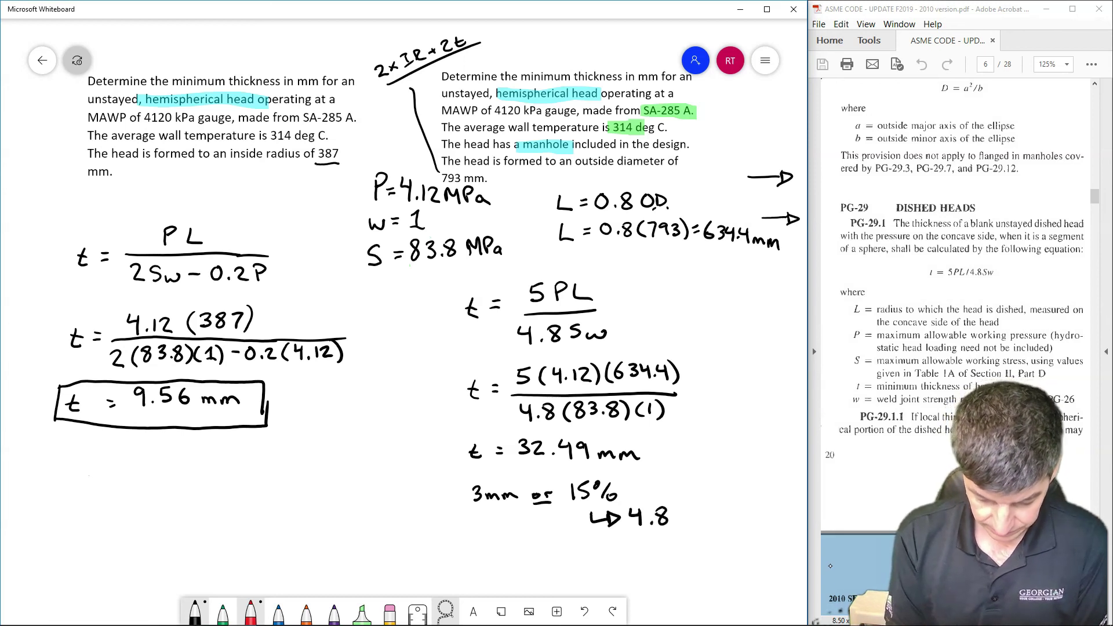
{"action": "mouse_move", "coordinate": [673, 509]}
{"action": "left_mouse_down"}
{"action": "mouse_move", "coordinate": [672, 519]}
{"action": "mouse_move", "coordinate": [724, 520]}
{"action": "left_mouse_up"}
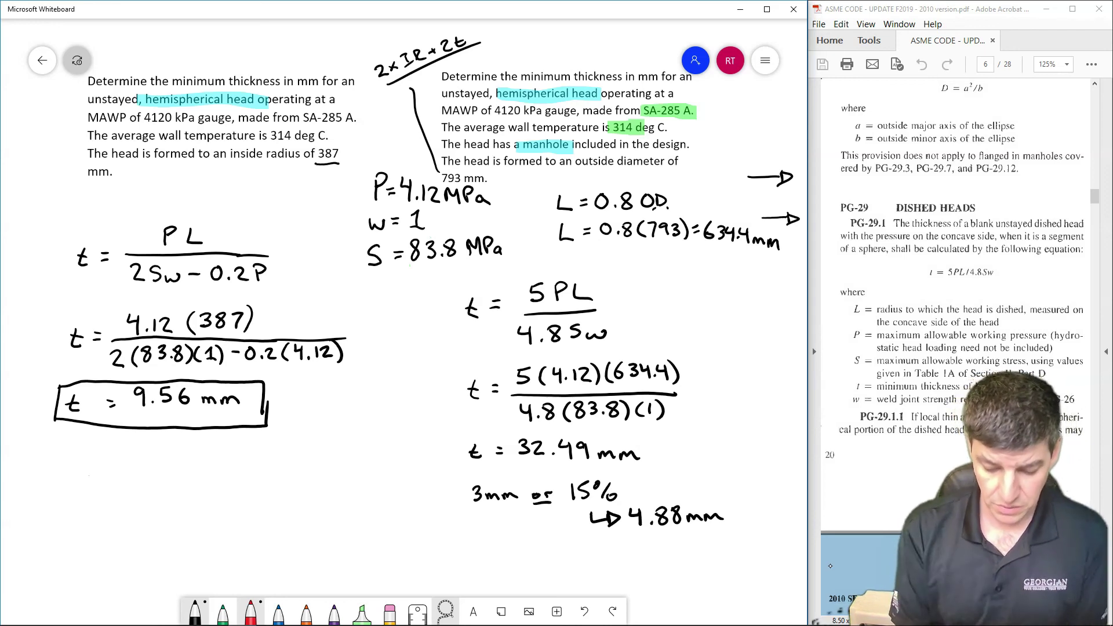
Start the total line below it with 'TOTAL = 32.49 +'.
{"action": "left_click_drag", "start_coordinate": [462, 549], "coordinate": [476, 547]}
{"action": "mouse_move", "coordinate": [469, 552]}
{"action": "left_mouse_down"}
{"action": "mouse_move", "coordinate": [468, 568]}
{"action": "mouse_move", "coordinate": [493, 564]}
{"action": "left_mouse_up"}
{"action": "left_click_drag", "start_coordinate": [507, 556], "coordinate": [526, 562]}
{"action": "left_click_drag", "start_coordinate": [528, 556], "coordinate": [535, 555]}
{"action": "left_click_drag", "start_coordinate": [528, 563], "coordinate": [592, 562]}
{"action": "left_click", "coordinate": [582, 561]}
{"action": "left_click_drag", "start_coordinate": [608, 547], "coordinate": [607, 563]}
{"action": "left_click_drag", "start_coordinate": [619, 557], "coordinate": [648, 555]}
Complete the sum with '4.88 = 37.37 mm'.
{"action": "mouse_move", "coordinate": [644, 547]}
{"action": "left_mouse_down"}
{"action": "mouse_move", "coordinate": [642, 562]}
{"action": "mouse_move", "coordinate": [669, 548]}
{"action": "left_mouse_up"}
{"action": "left_click", "coordinate": [653, 560]}
{"action": "mouse_move", "coordinate": [683, 545]}
{"action": "left_mouse_down"}
{"action": "mouse_move", "coordinate": [676, 554]}
{"action": "mouse_move", "coordinate": [696, 552]}
{"action": "left_mouse_up"}
{"action": "left_click_drag", "start_coordinate": [688, 557], "coordinate": [697, 557]}
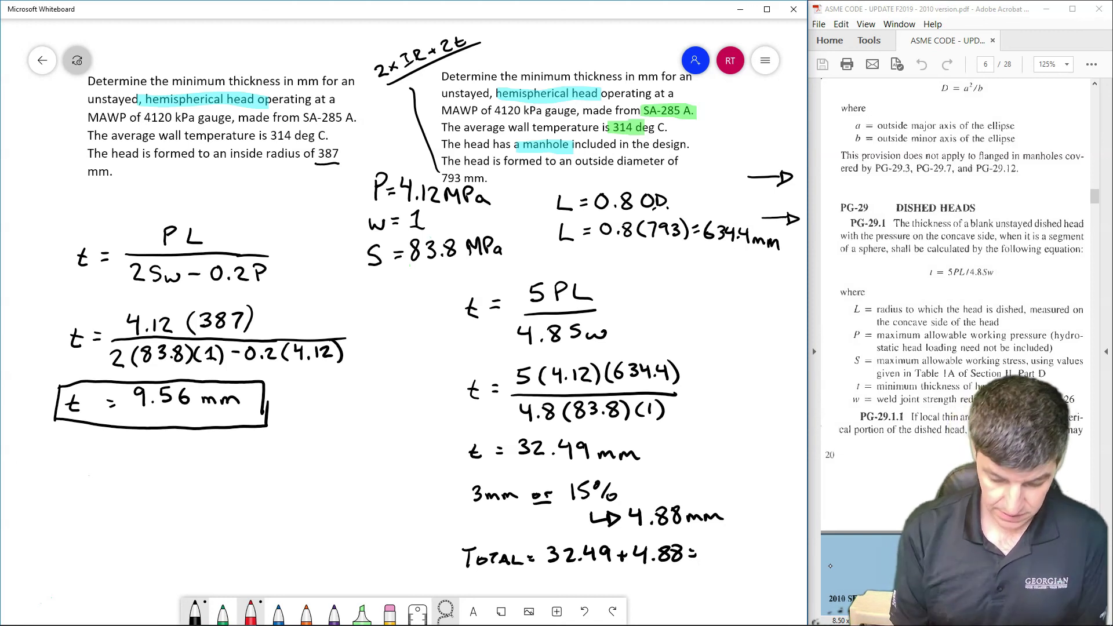
{"action": "mouse_move", "coordinate": [705, 546]}
{"action": "left_mouse_down"}
{"action": "mouse_move", "coordinate": [705, 561]}
{"action": "mouse_move", "coordinate": [747, 555]}
{"action": "mouse_move", "coordinate": [737, 561]}
{"action": "left_mouse_up"}
{"action": "mouse_move", "coordinate": [748, 547]}
{"action": "left_mouse_down"}
{"action": "mouse_move", "coordinate": [710, 578]}
{"action": "mouse_move", "coordinate": [749, 579]}
{"action": "mouse_move", "coordinate": [726, 590]}
{"action": "mouse_move", "coordinate": [770, 584]}
{"action": "mouse_move", "coordinate": [775, 528]}
{"action": "mouse_move", "coordinate": [739, 523]}
{"action": "mouse_move", "coordinate": [700, 540]}
{"action": "mouse_move", "coordinate": [713, 590]}
{"action": "left_mouse_up"}
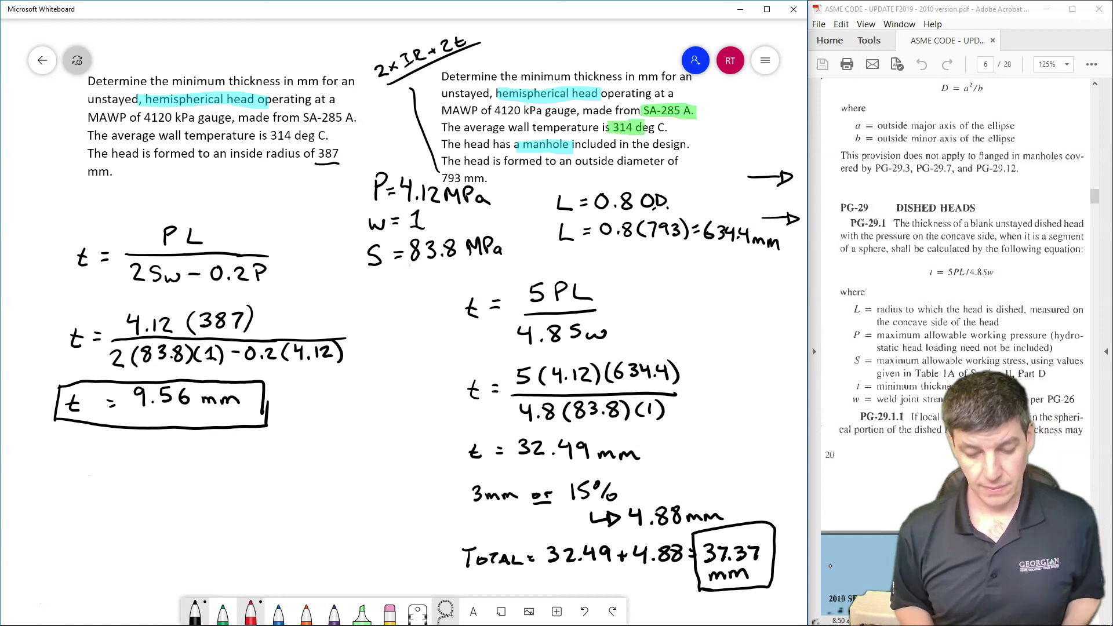